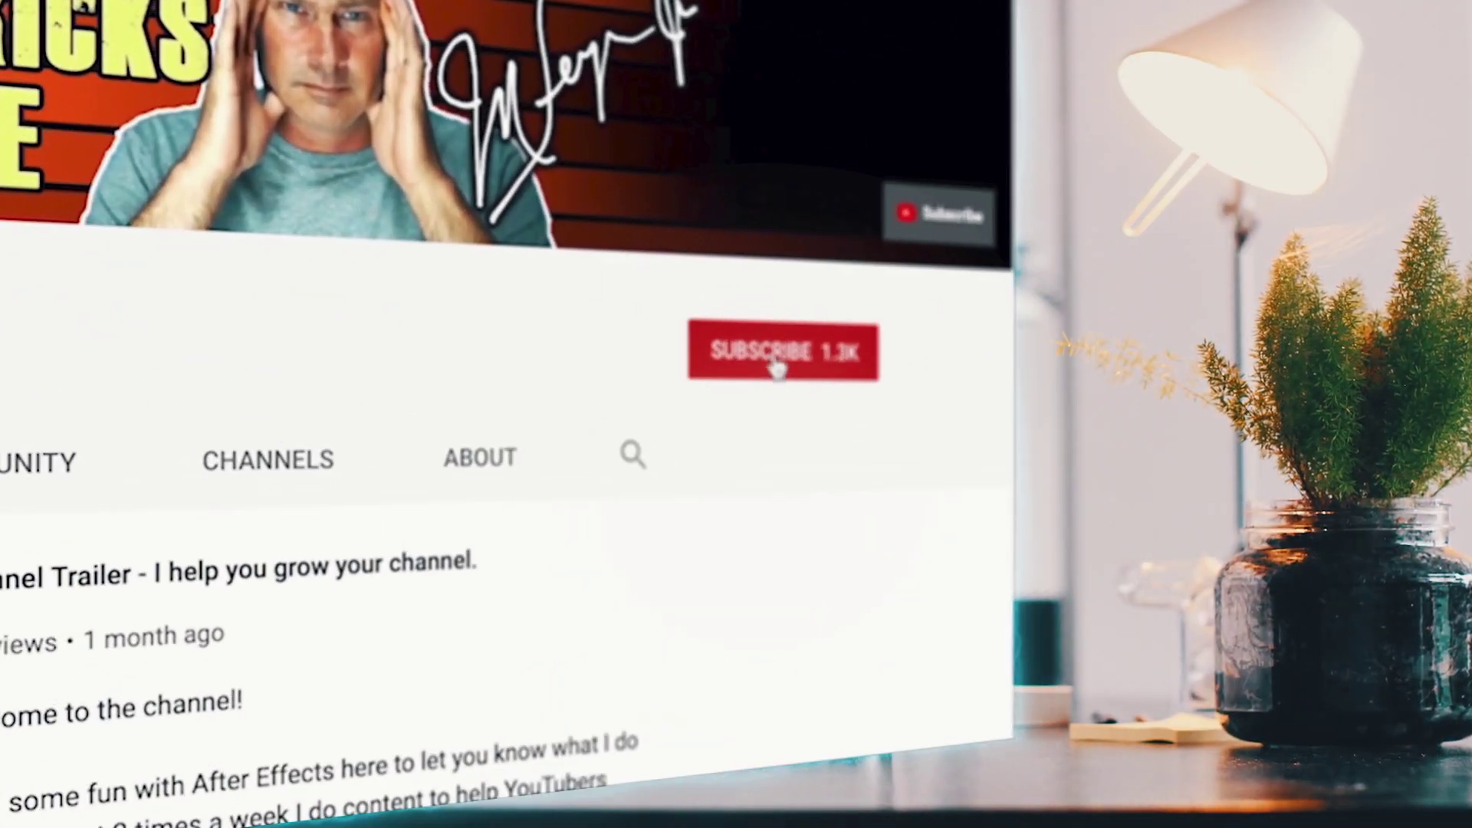
Subscribe to the channel and turn on notifications for every new video
click(1262, 311)
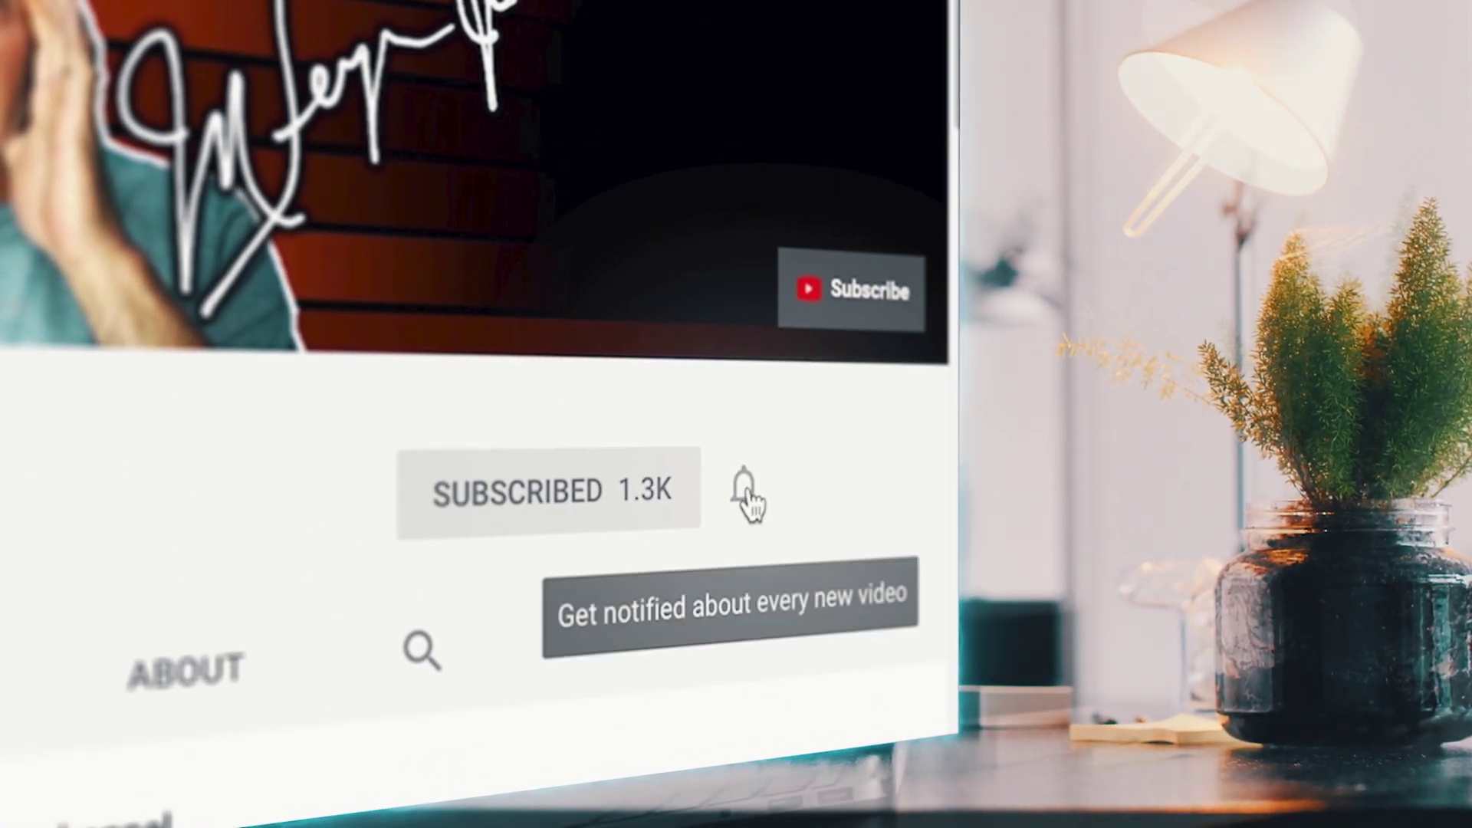
click(745, 495)
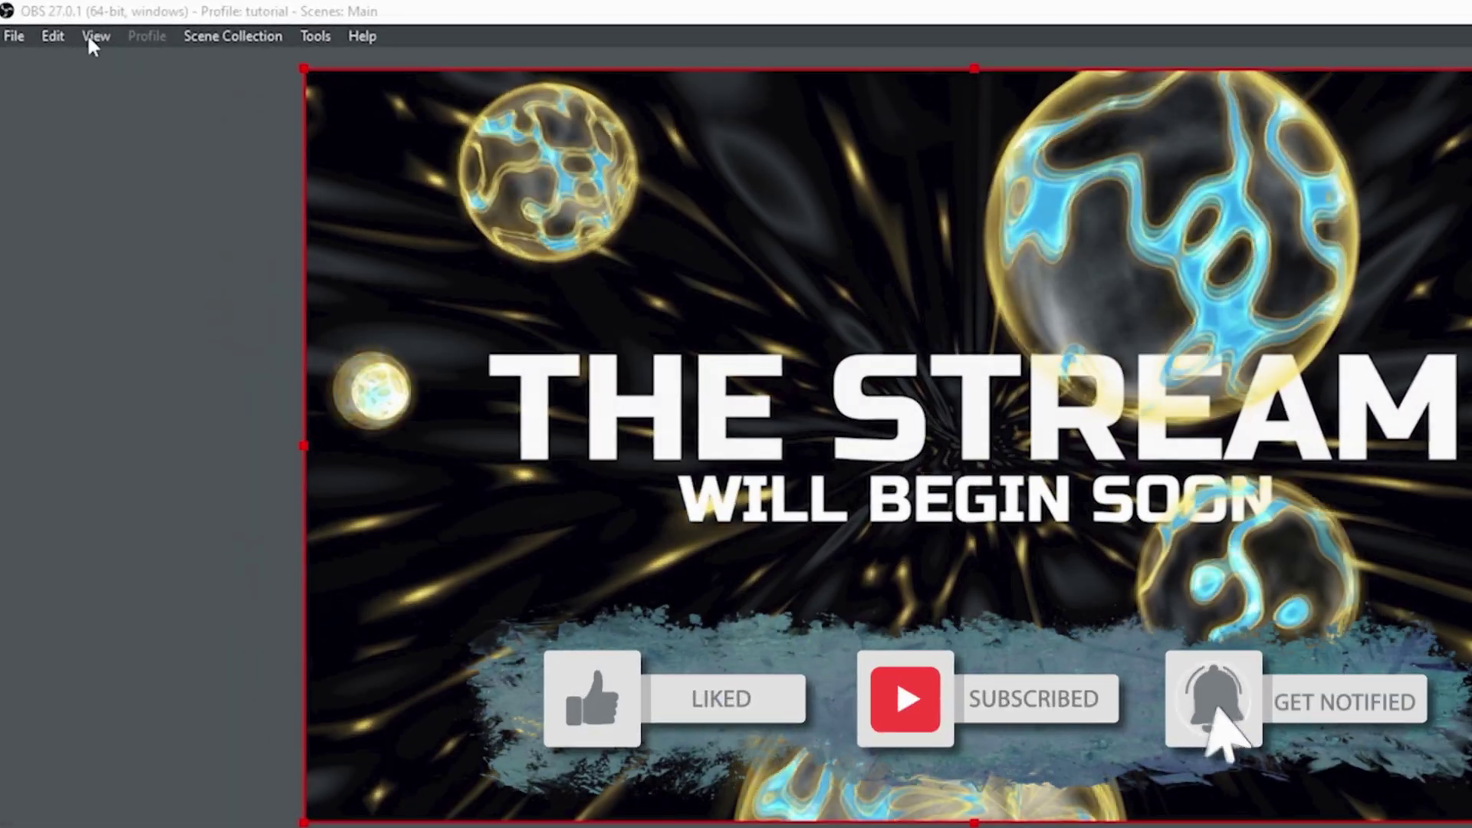
Add the Stats dock from the View > Docks menu
click(69, 26)
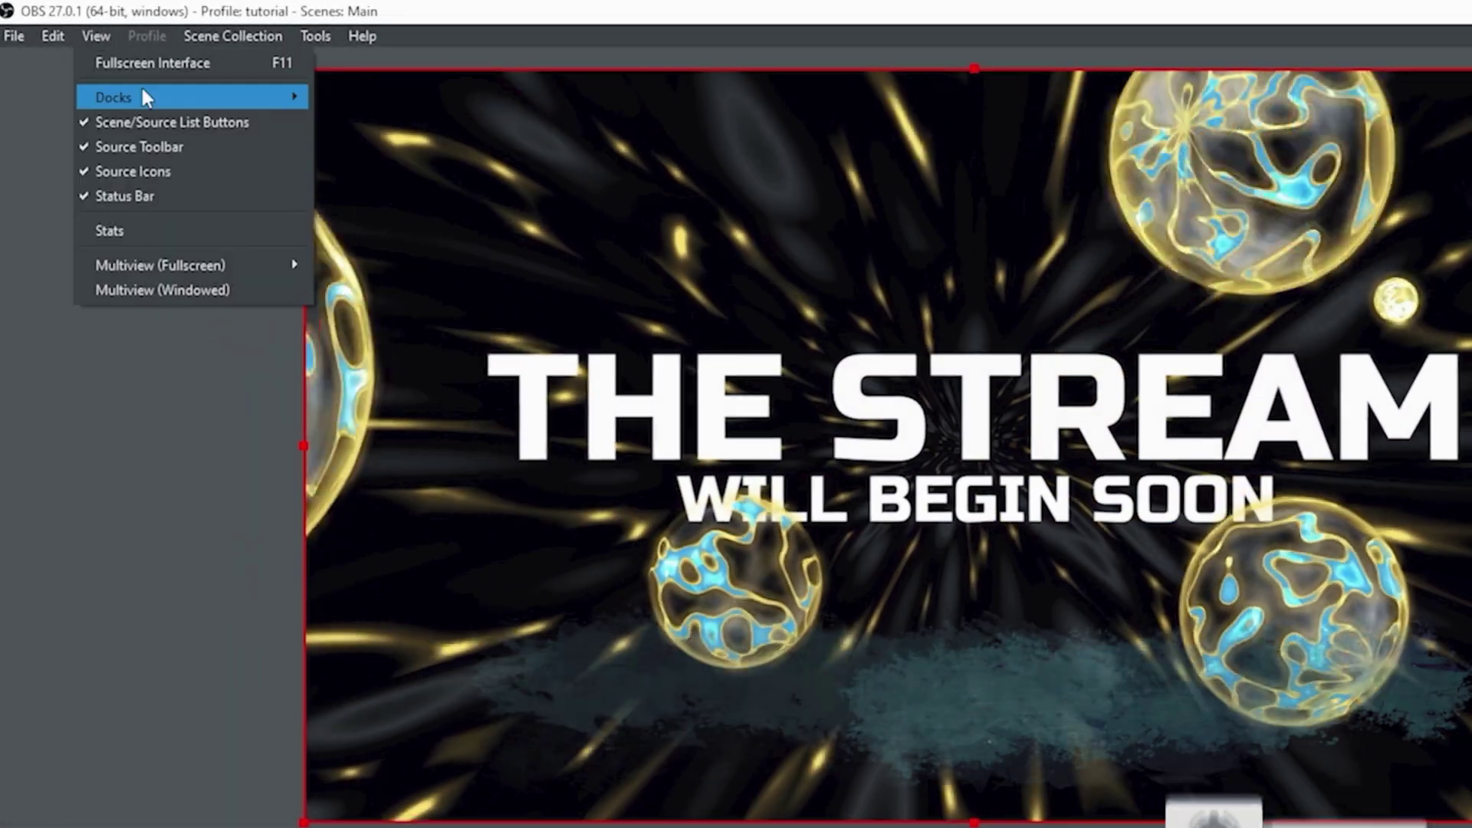
mouse_move(142, 95)
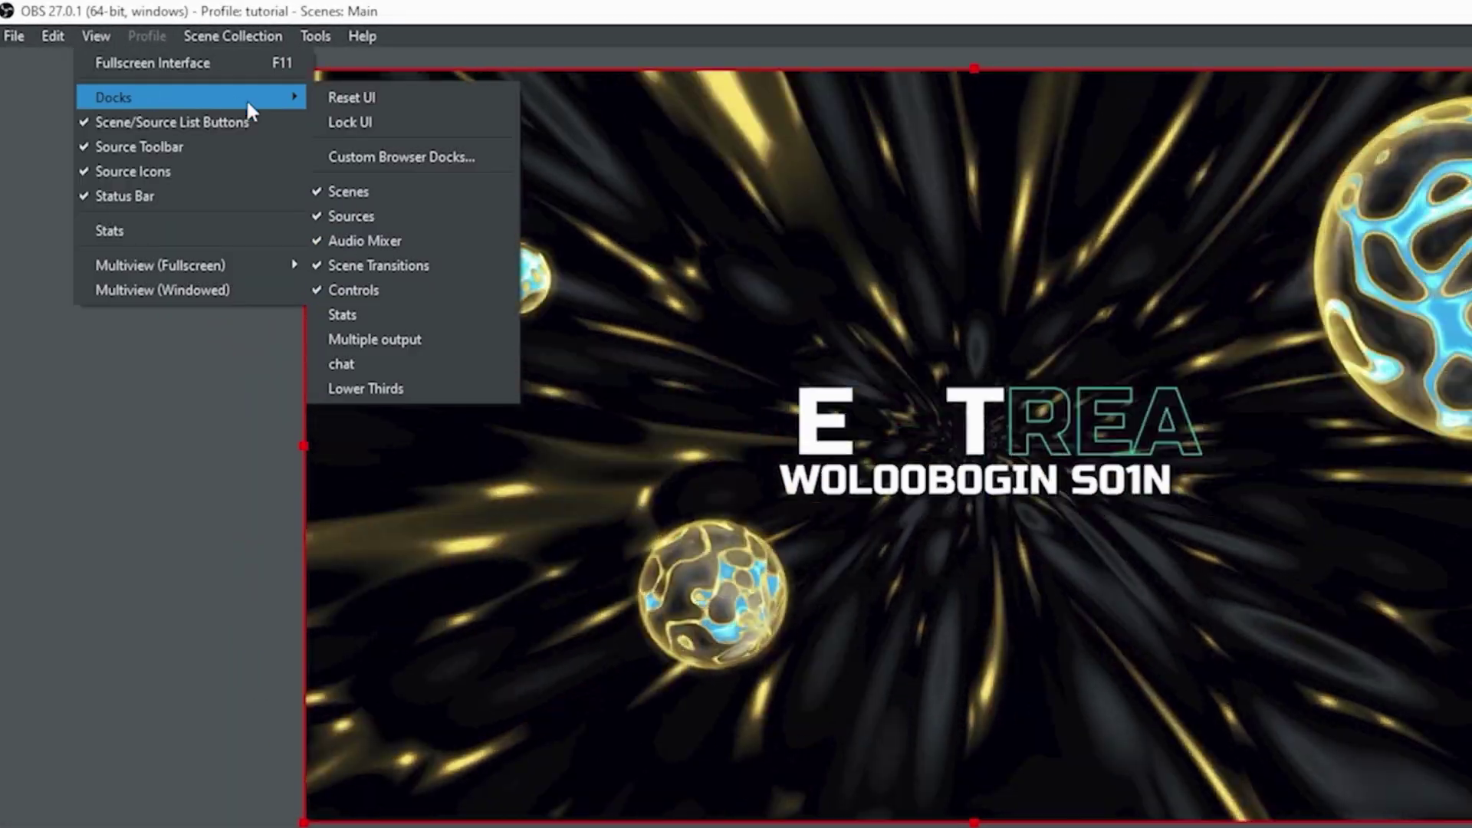
click(353, 314)
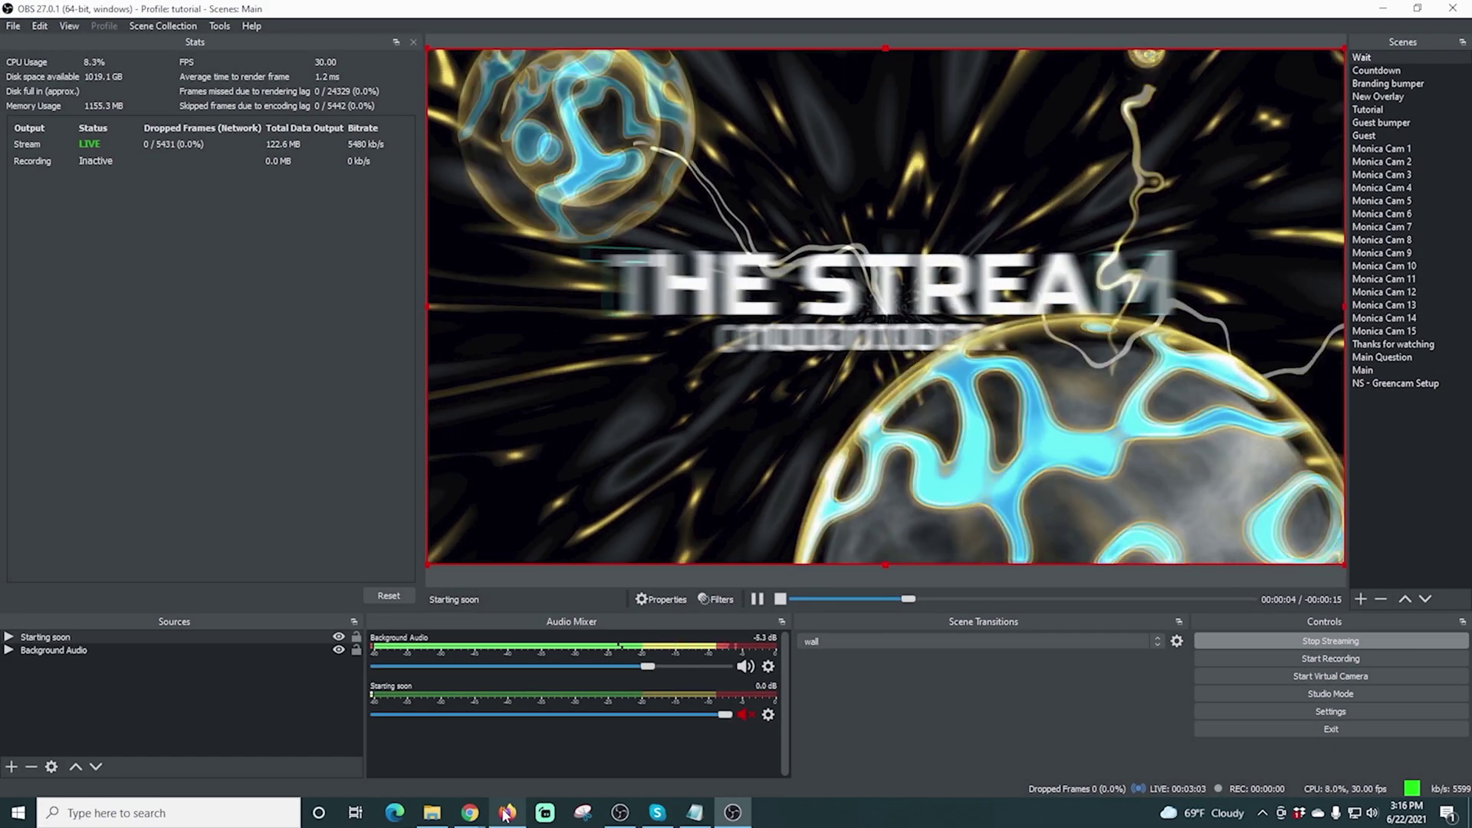
Switch to the YouTube Studio livestream page and check the stream's health status
mouse_move(506, 813)
click(506, 754)
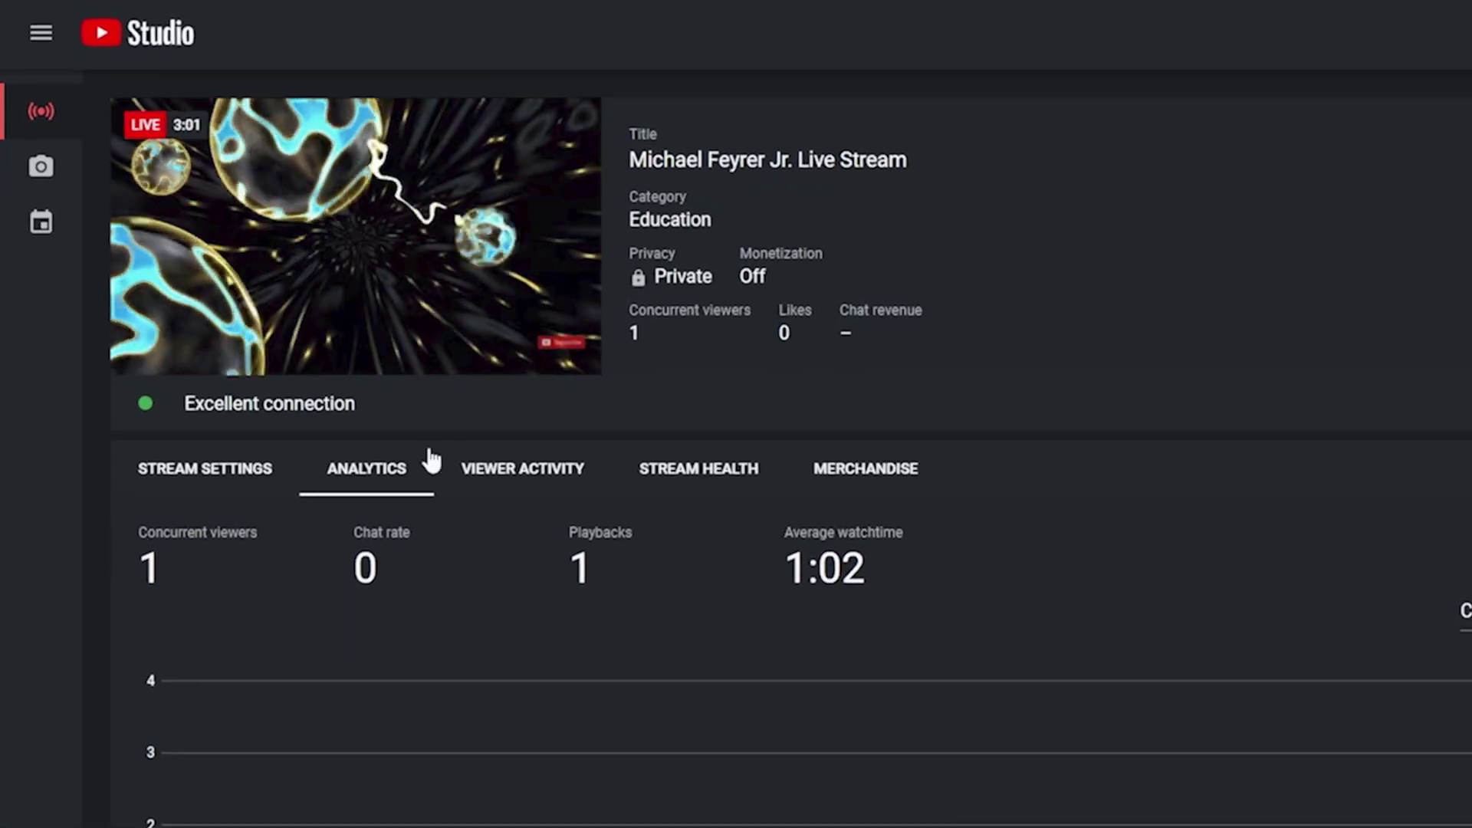
click(651, 481)
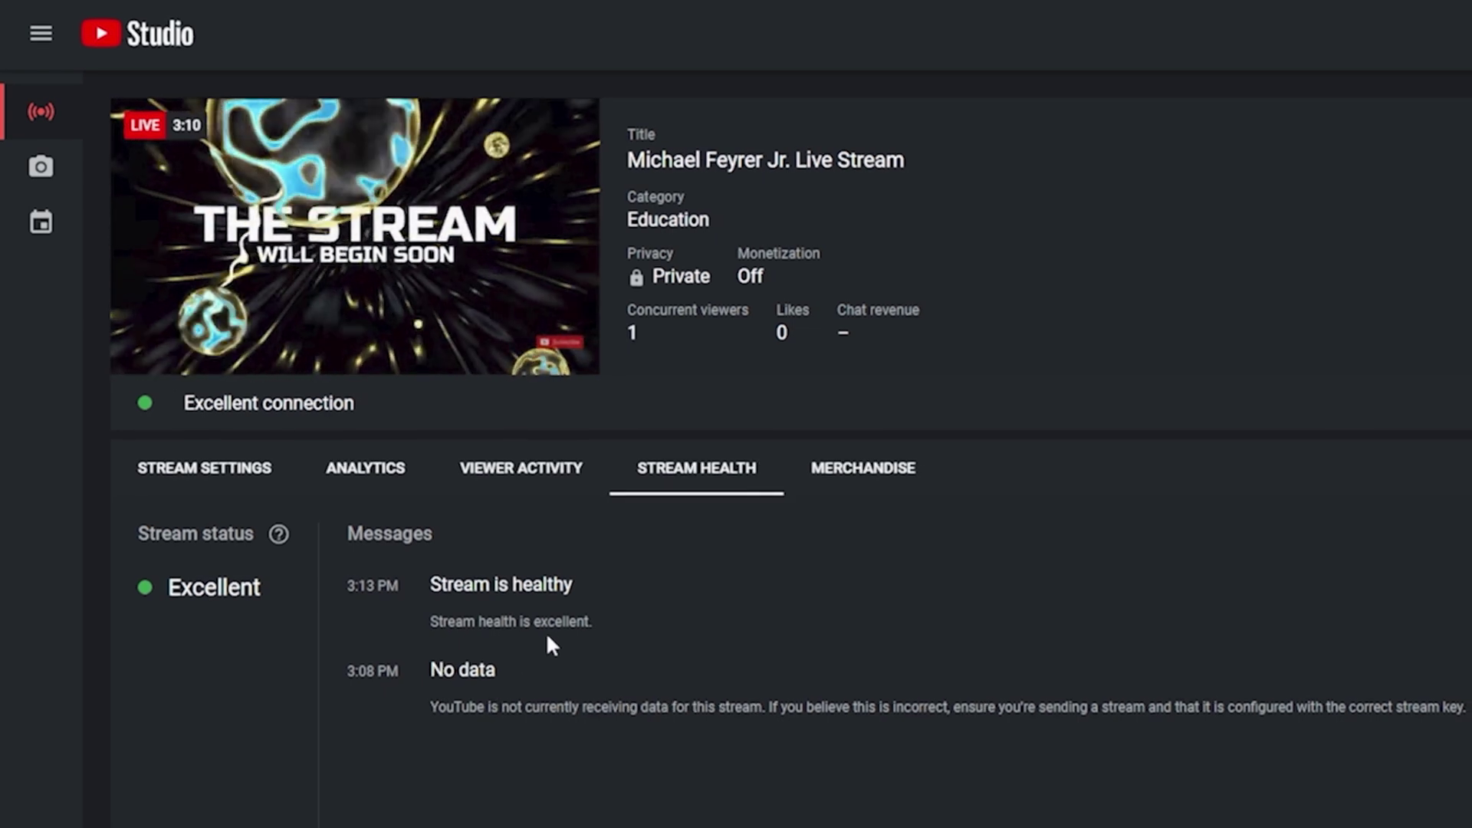
Review the stream connection settings and viewer analytics chart, then return to OBS
click(205, 467)
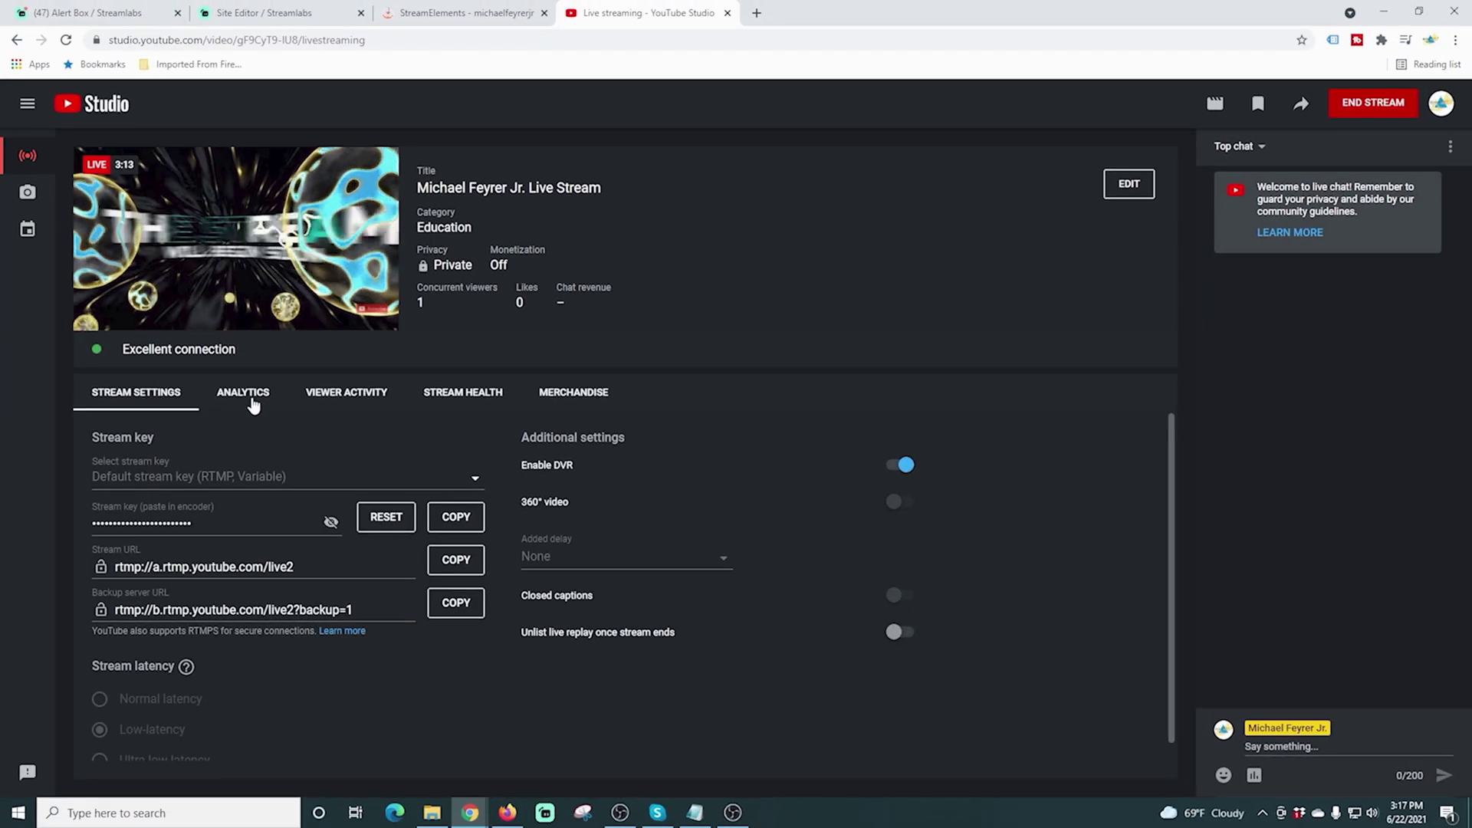
scroll(664, 670, down, 1)
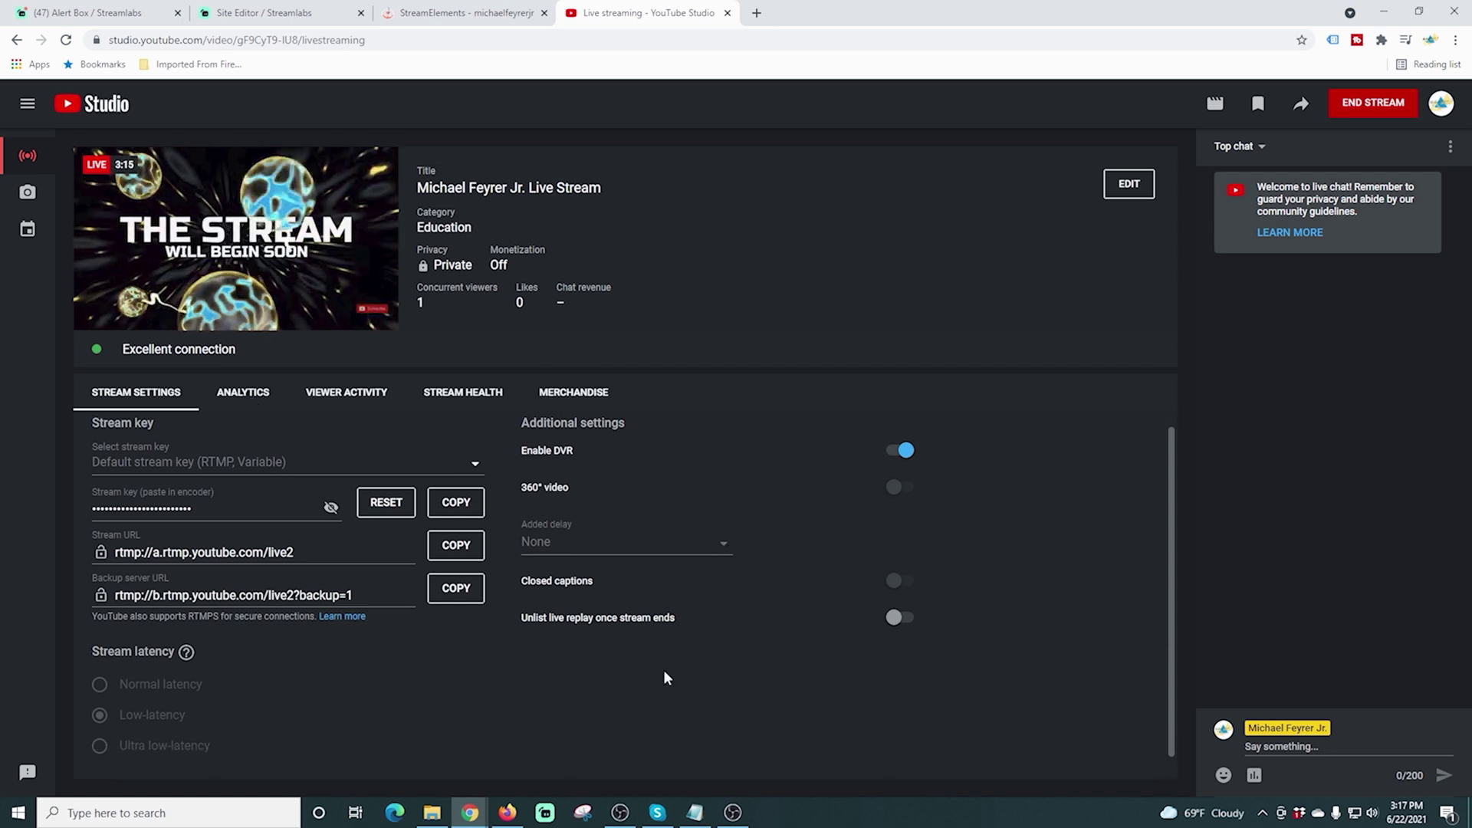
scroll(664, 670, up, 1)
scroll(460, 537, down, 1)
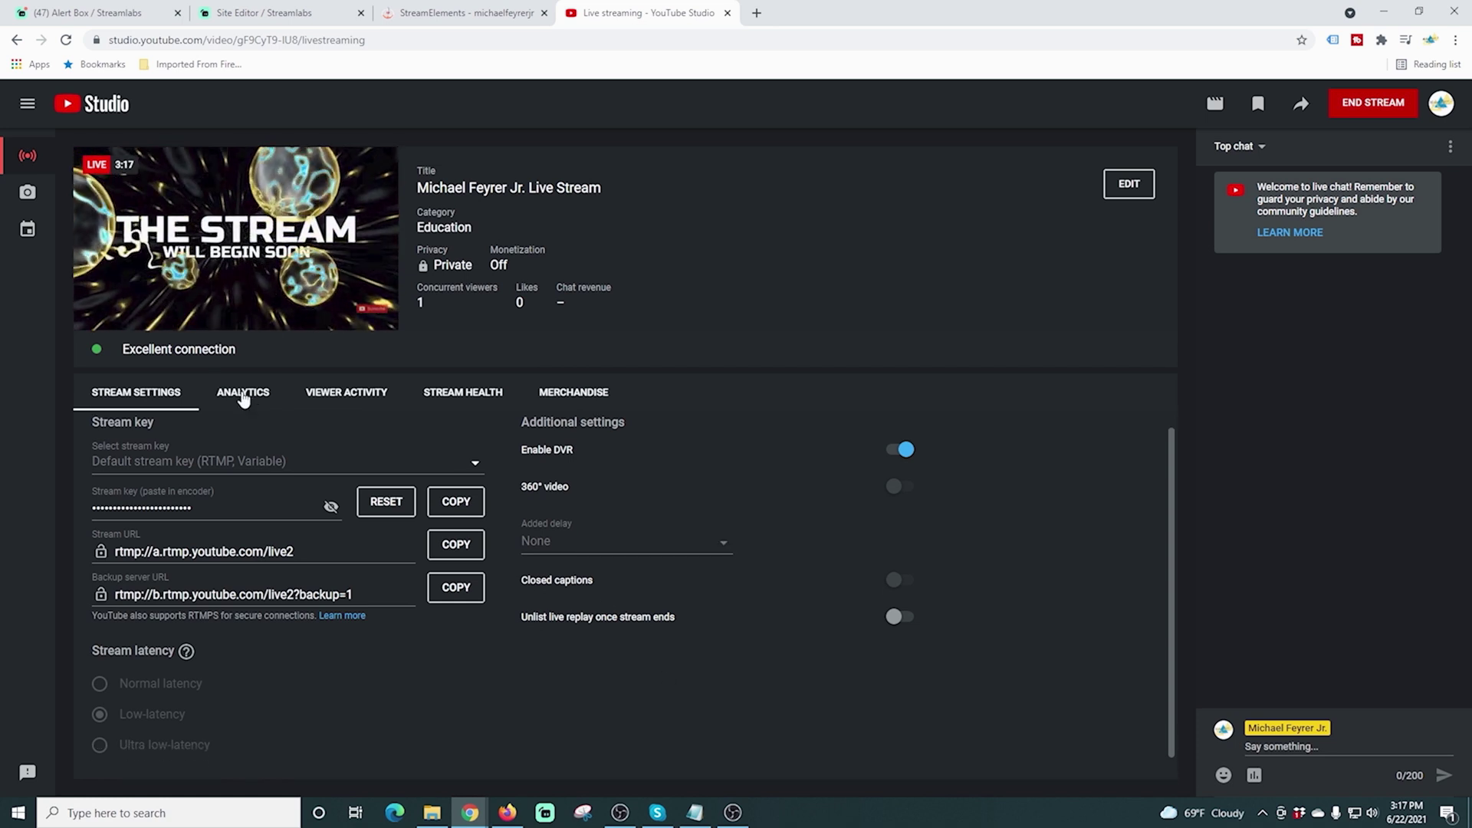
click(243, 396)
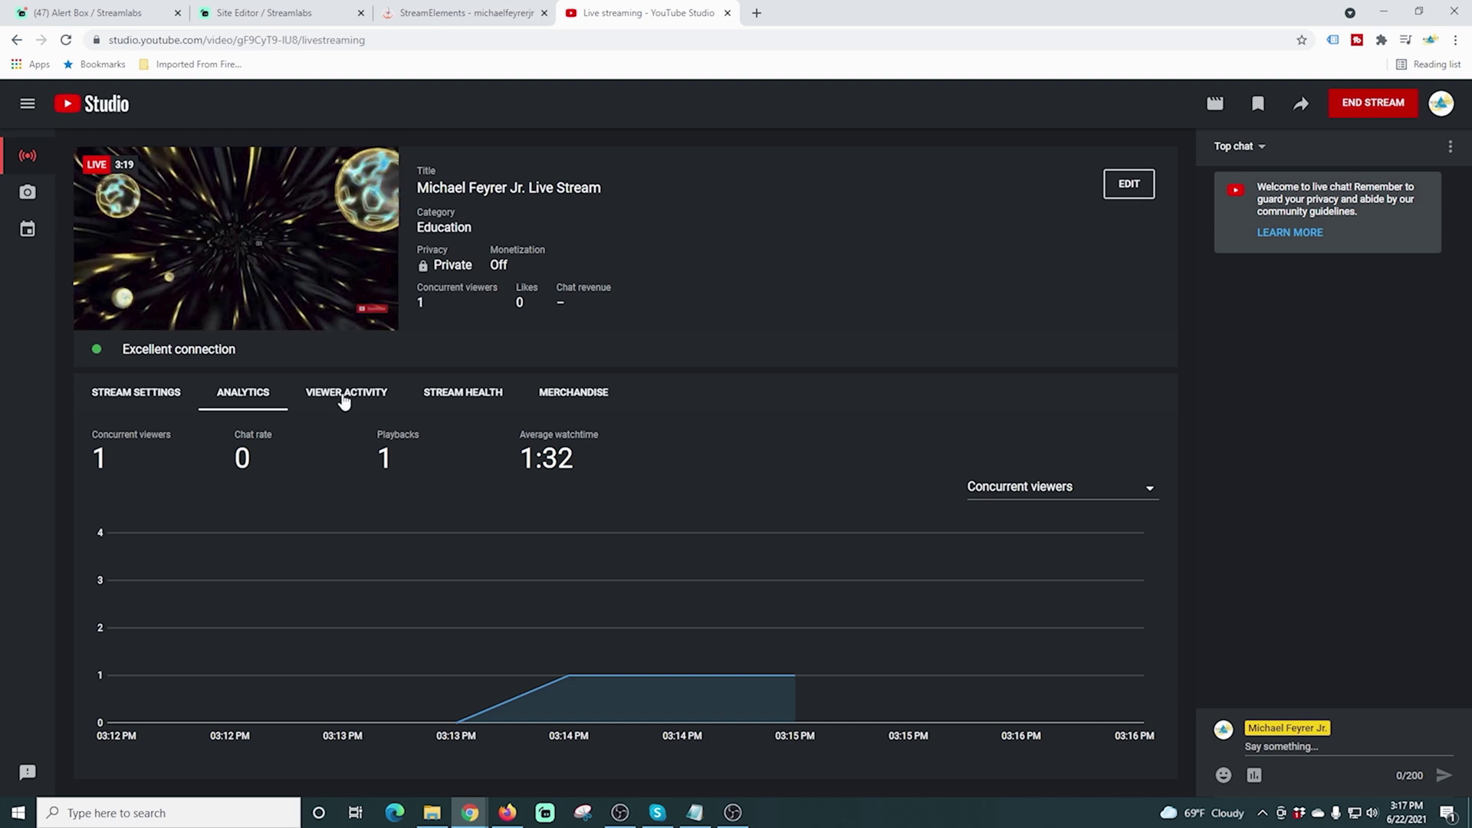
click(725, 817)
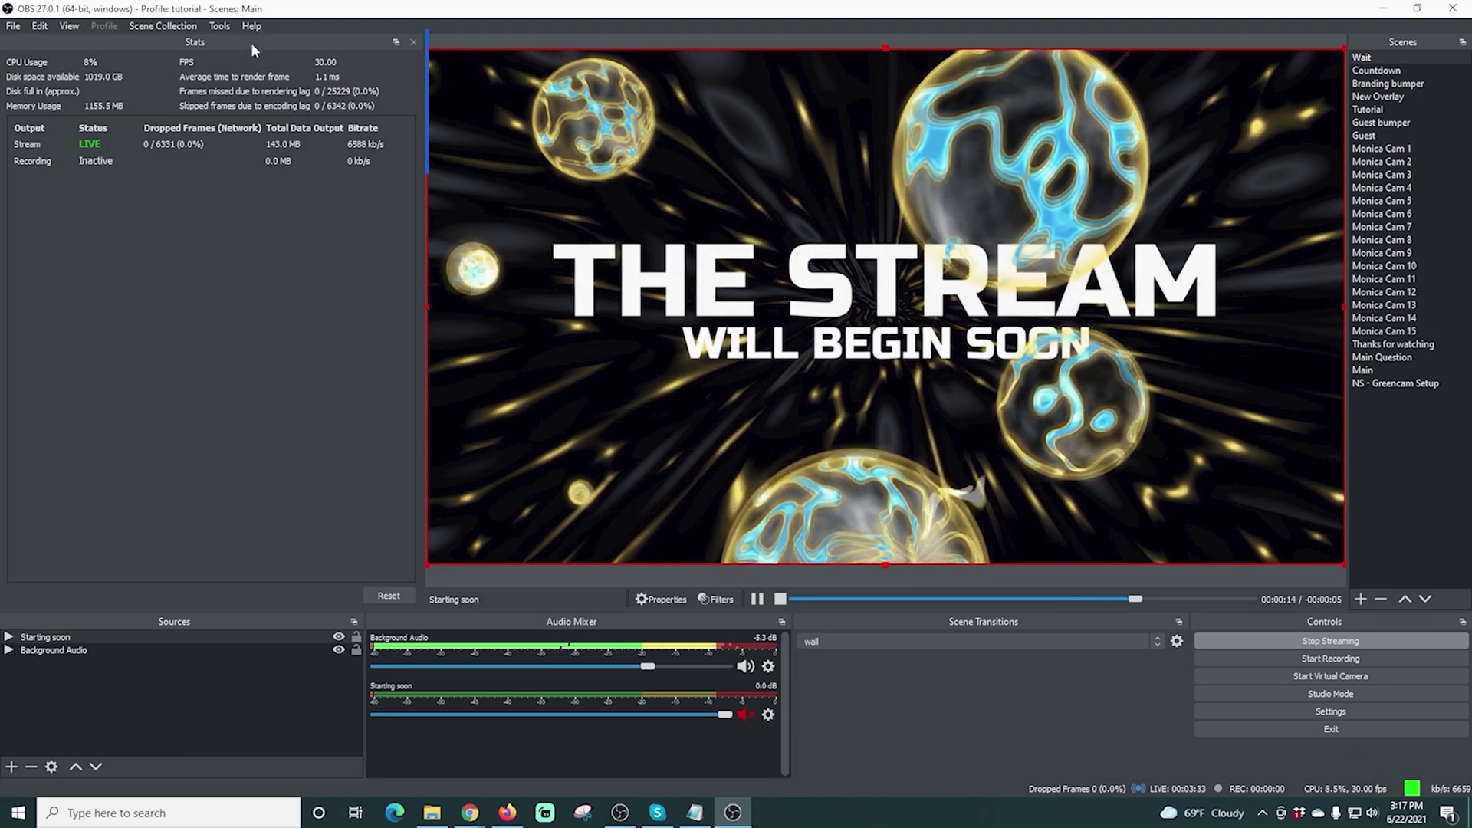
drag(251, 43, 732, 107)
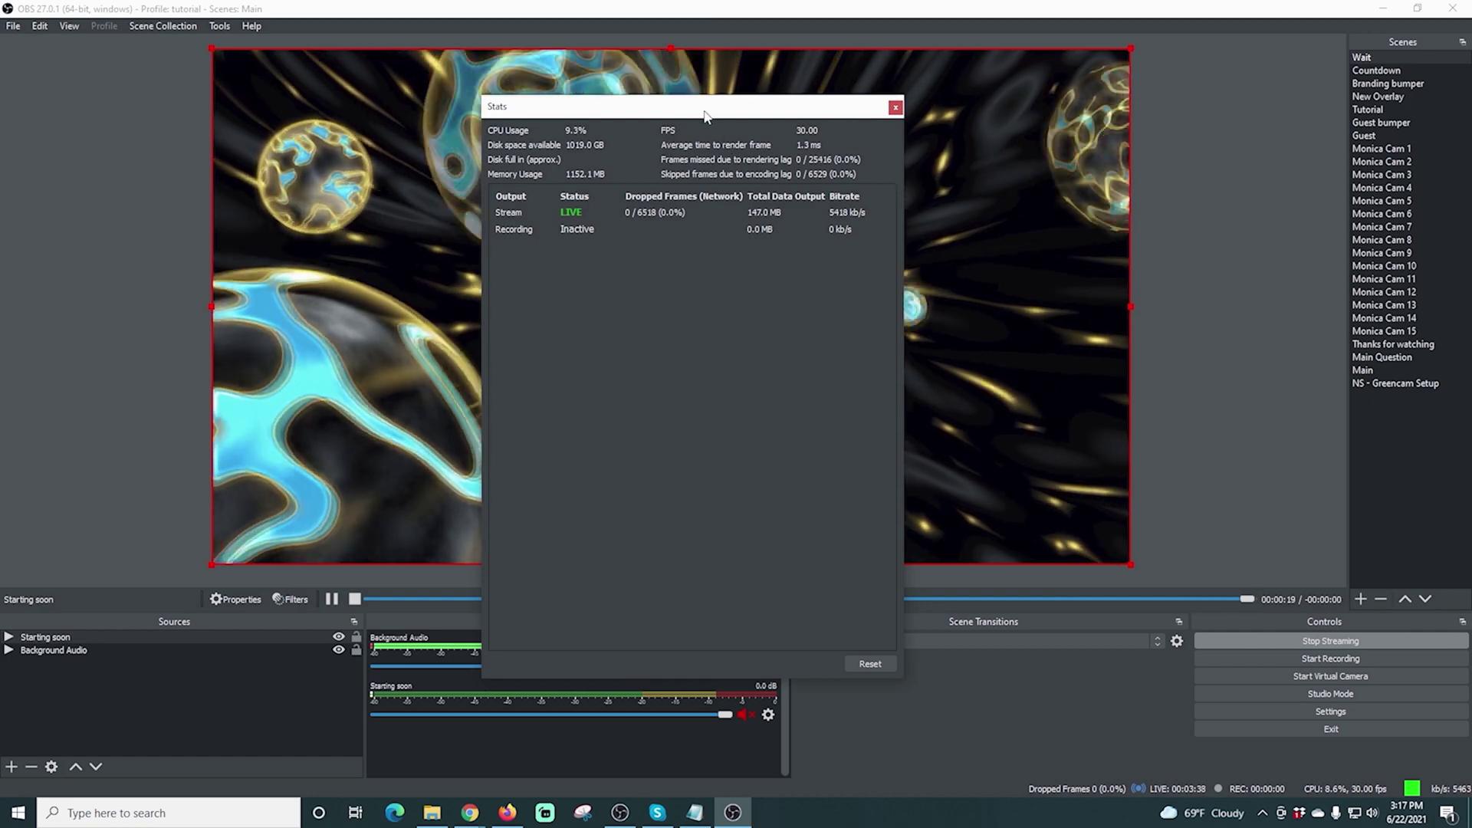
drag(706, 115, 71, 156)
drag(1394, 45, 1442, 60)
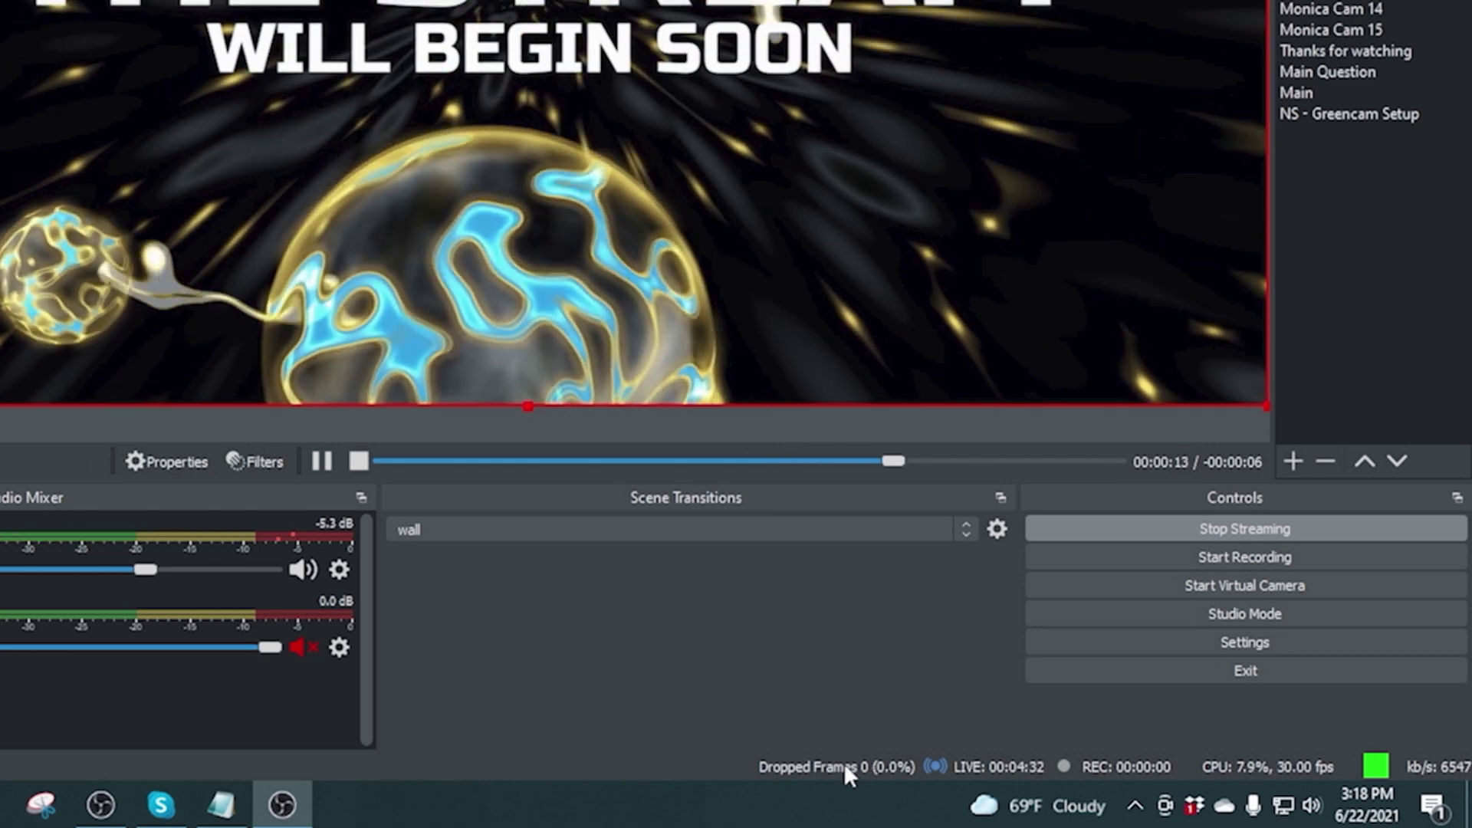
click(1213, 647)
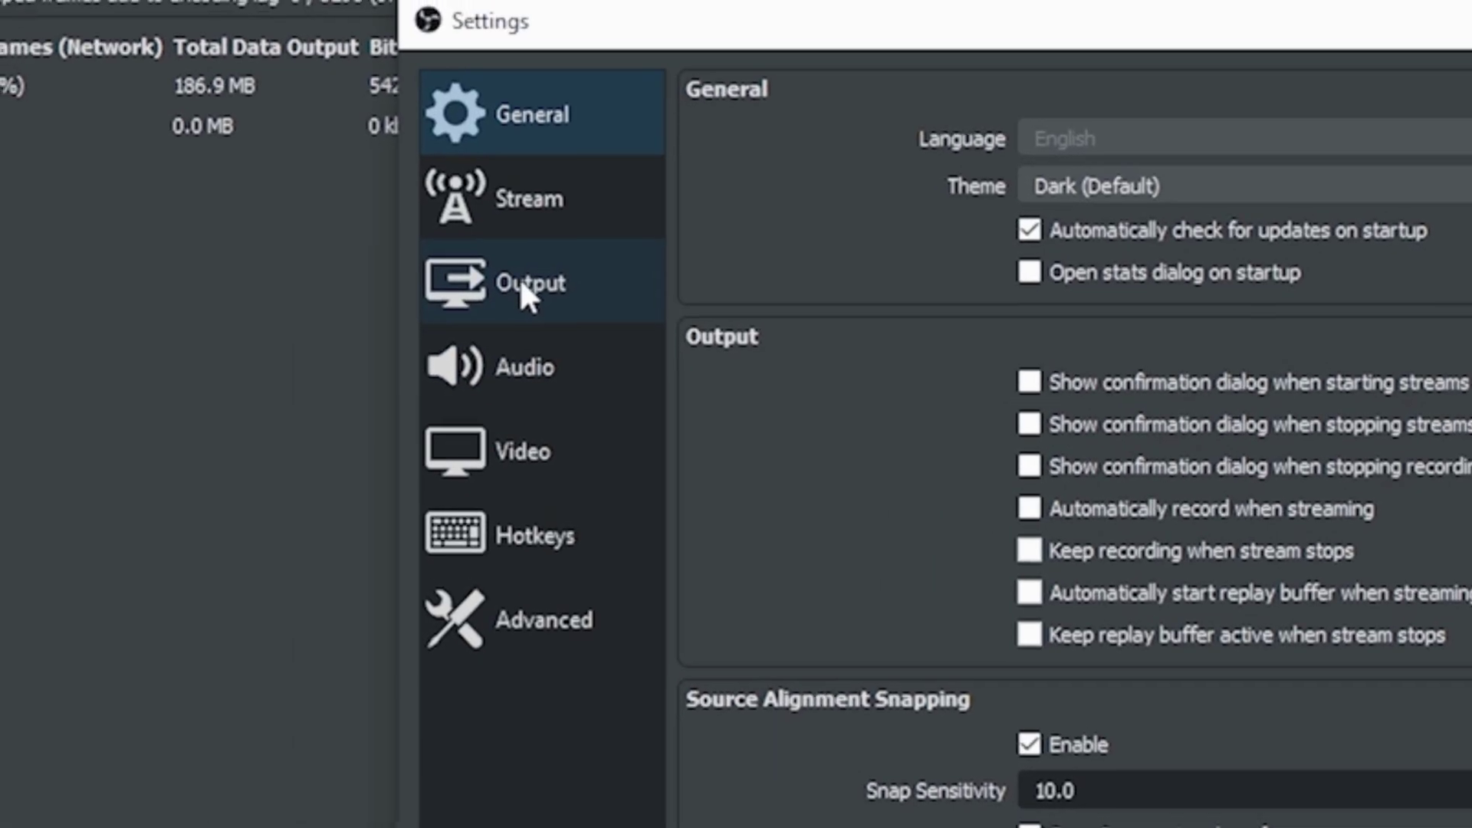
click(290, 173)
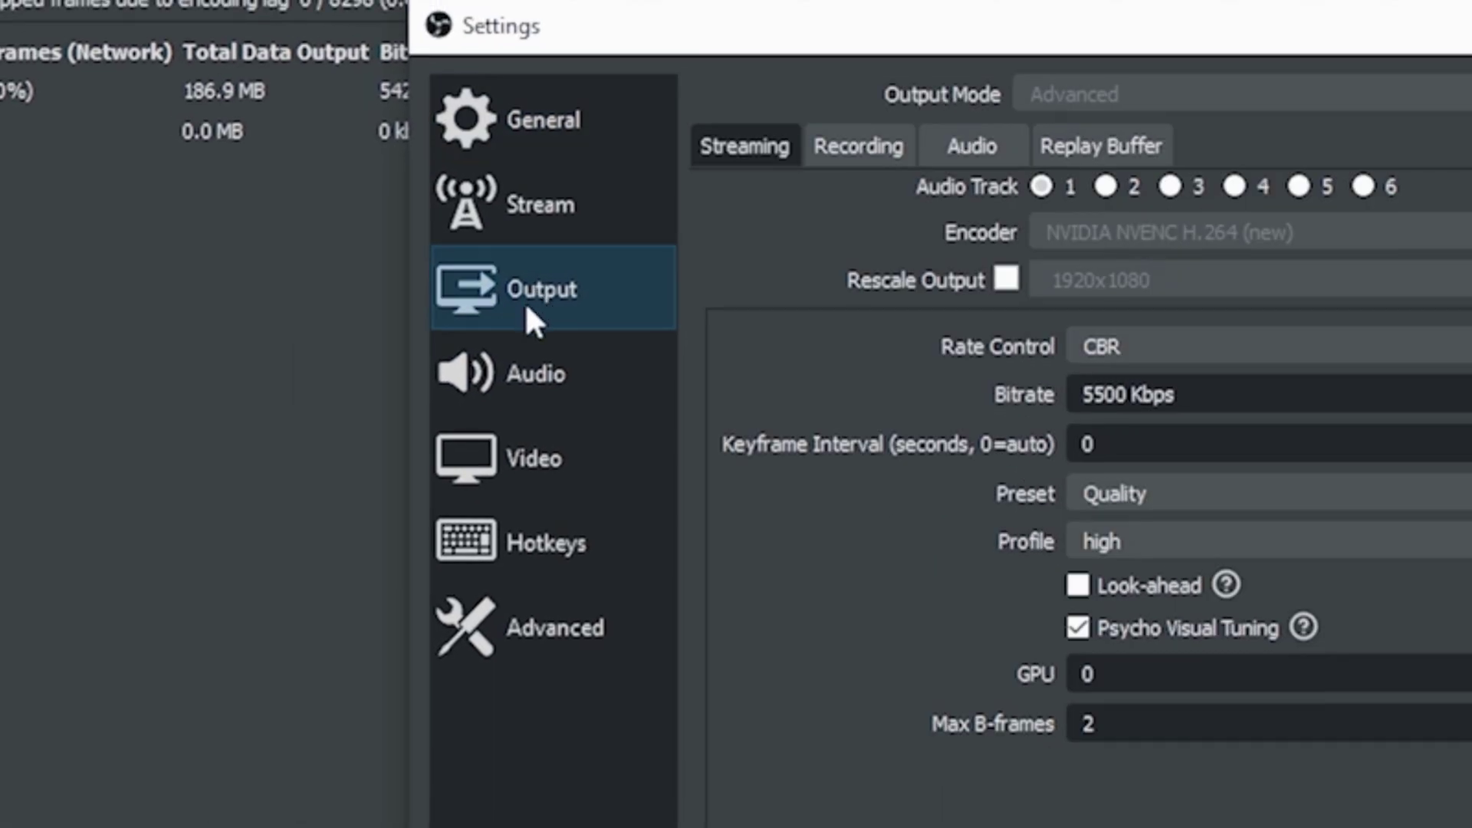
drag(1176, 394, 1031, 388)
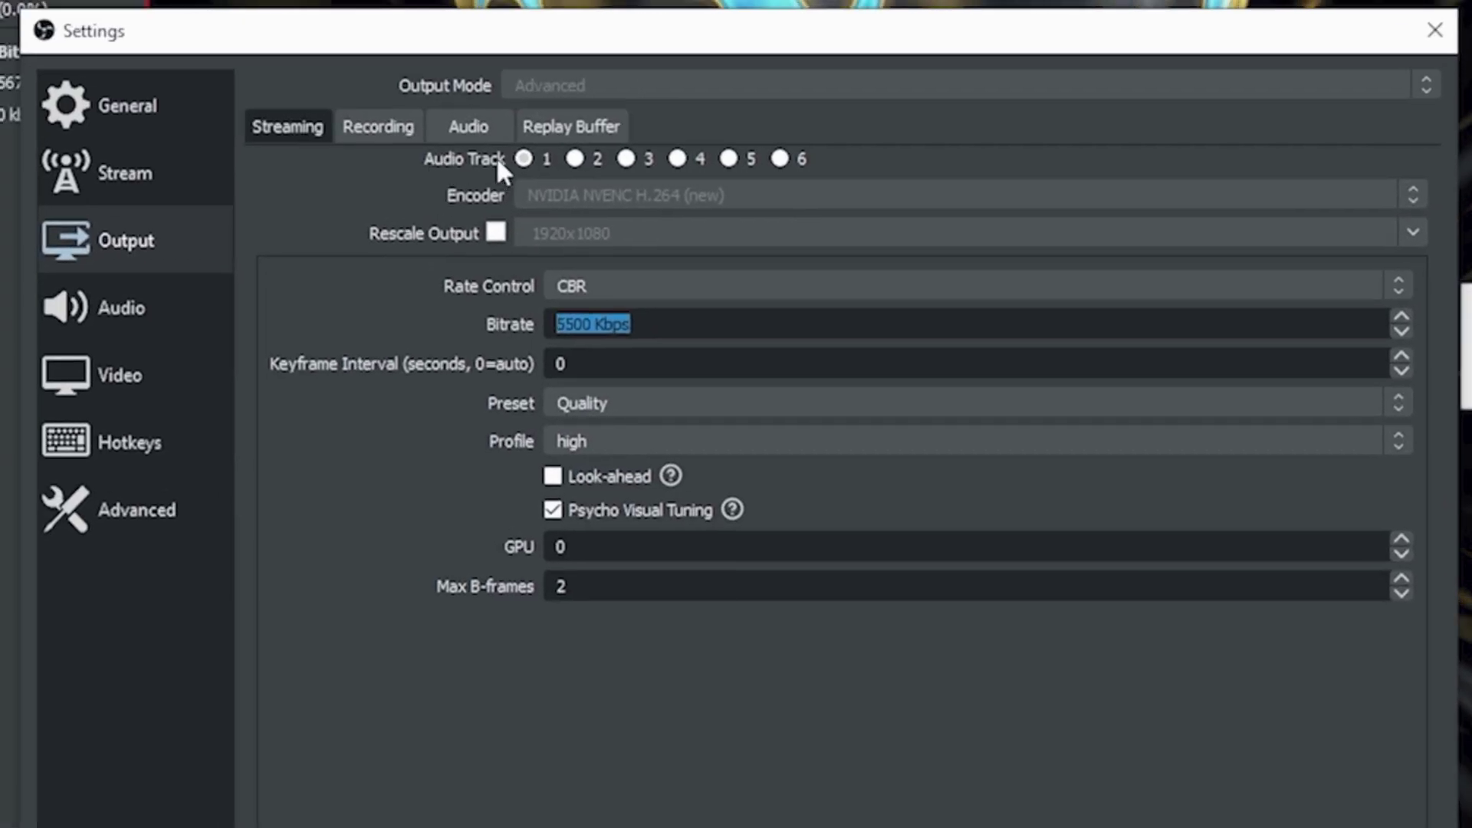
click(456, 128)
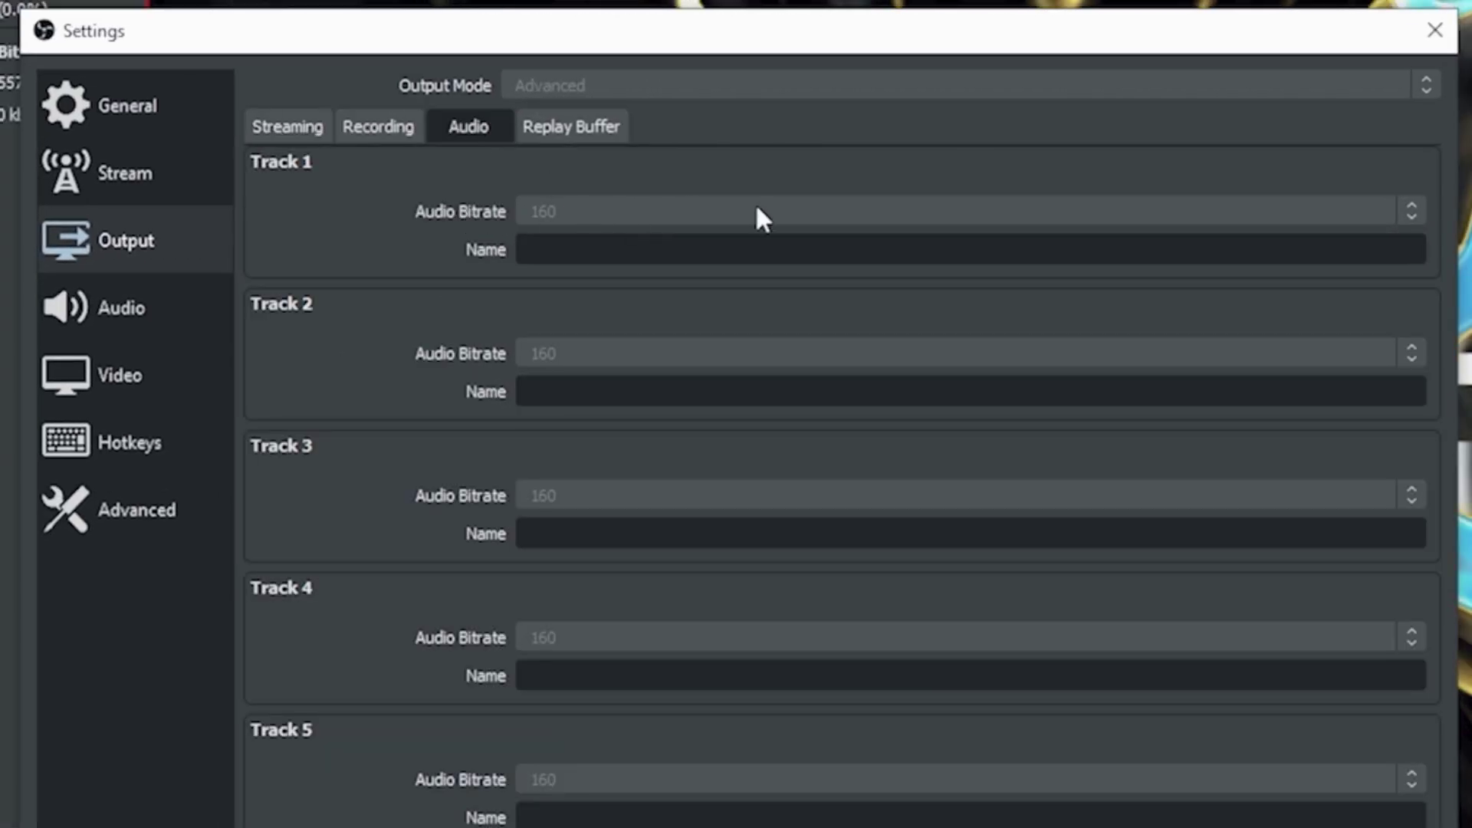
click(276, 125)
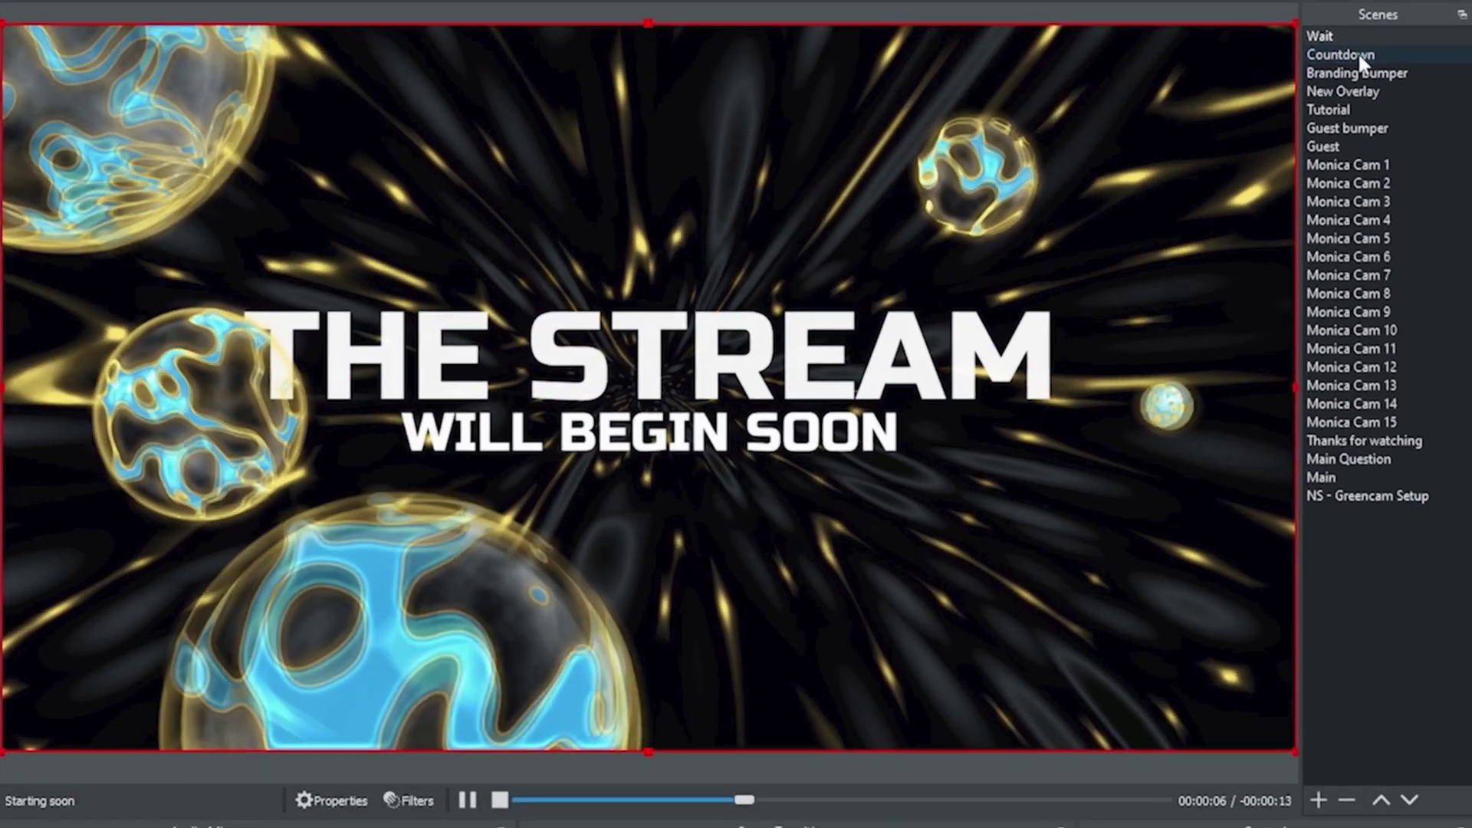
Cycle through the Countdown, Branding bumper, Wait and Tutorial scenes, ending on New Overlay
click(1358, 57)
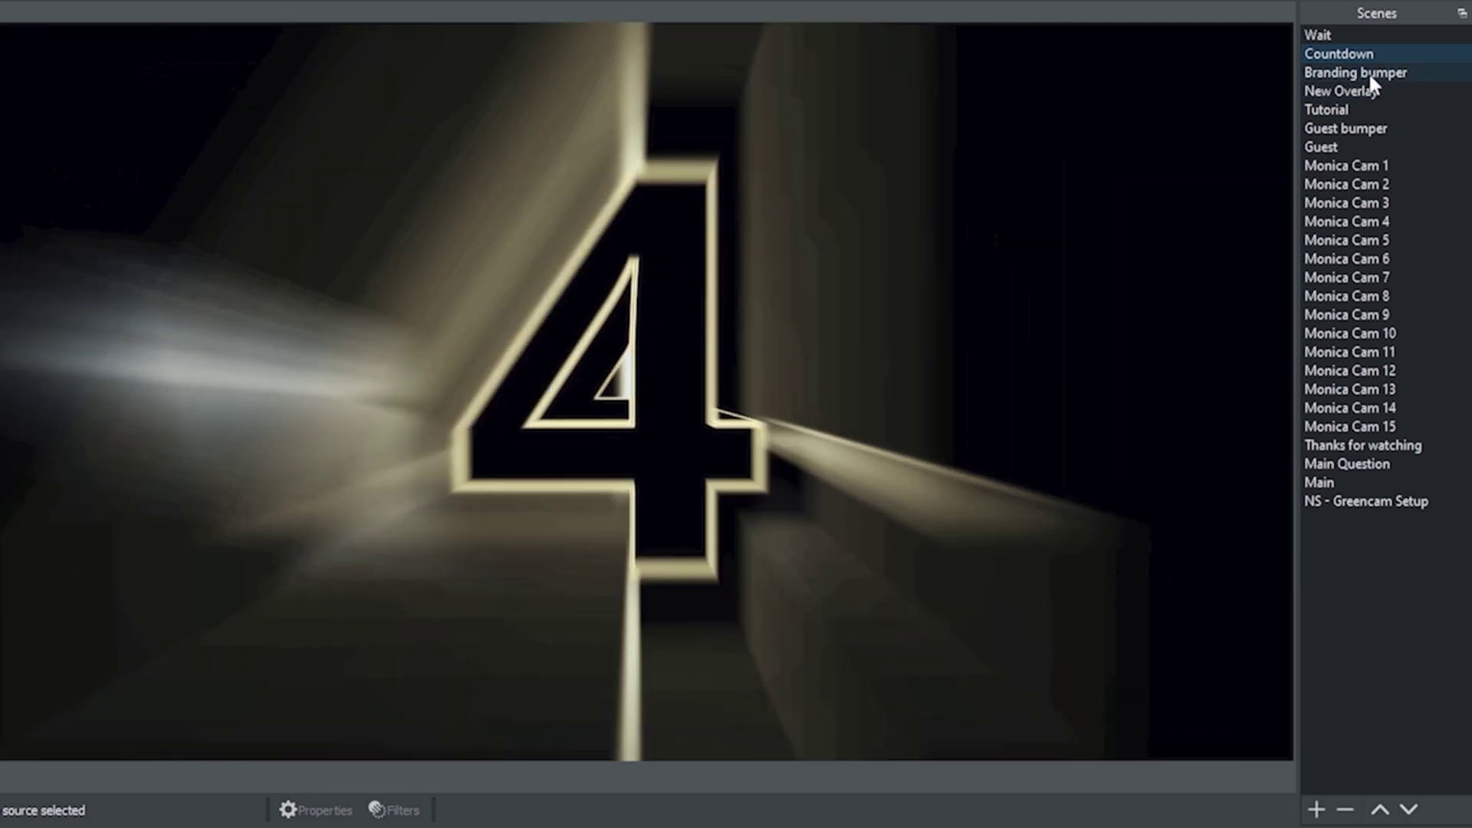
click(1369, 72)
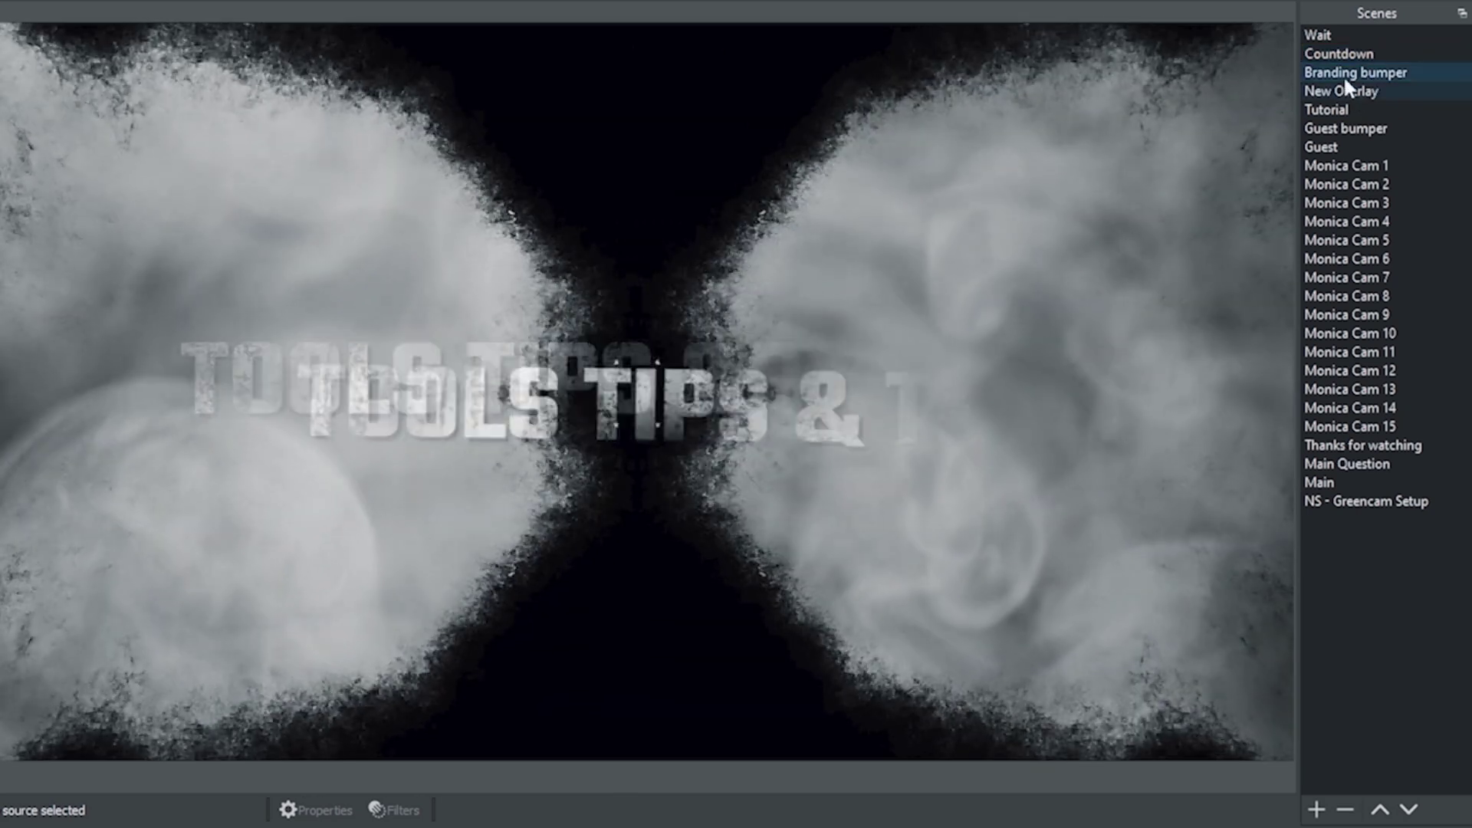
click(1331, 37)
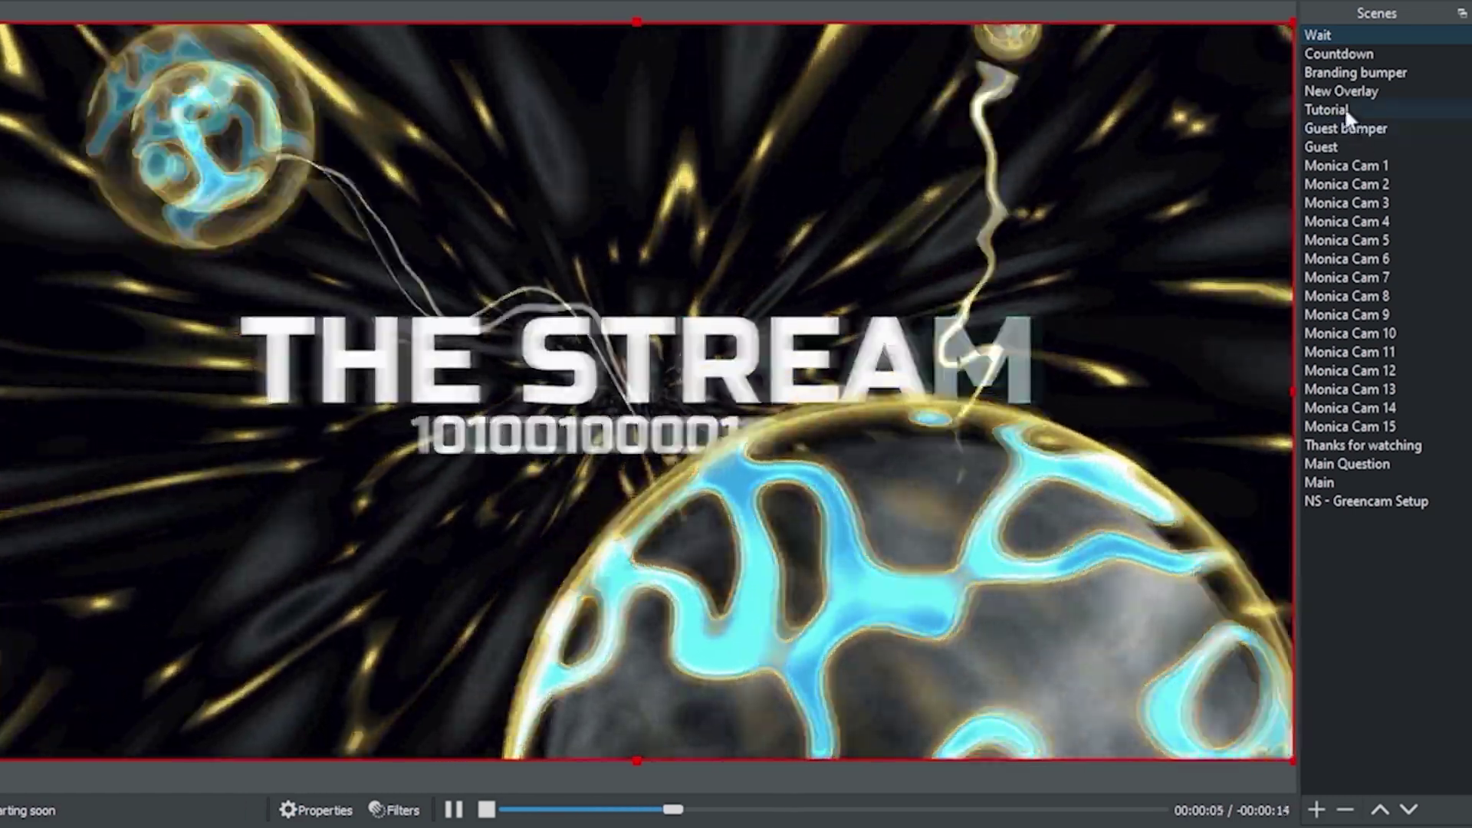
click(1343, 109)
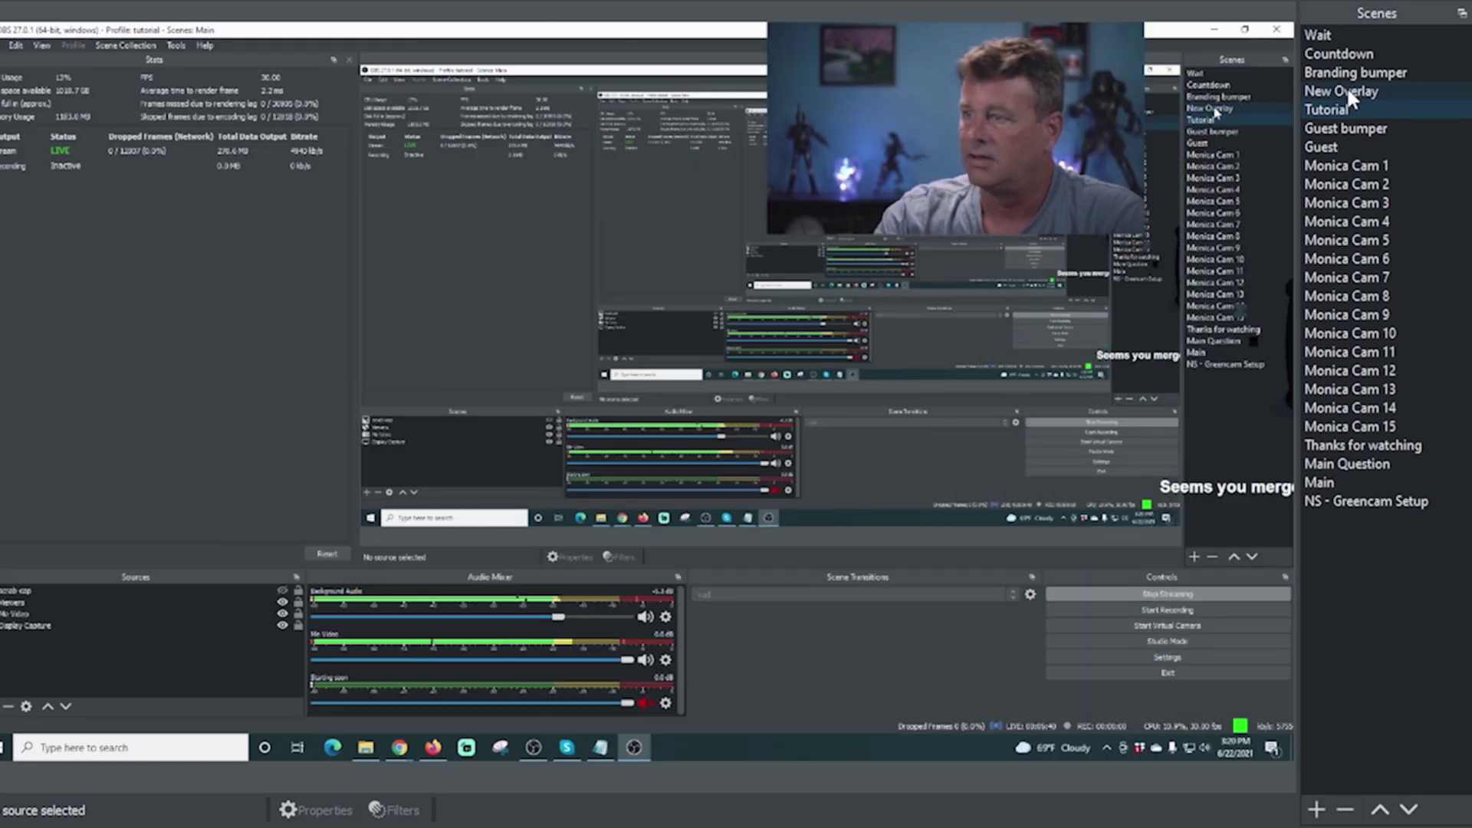
click(1347, 89)
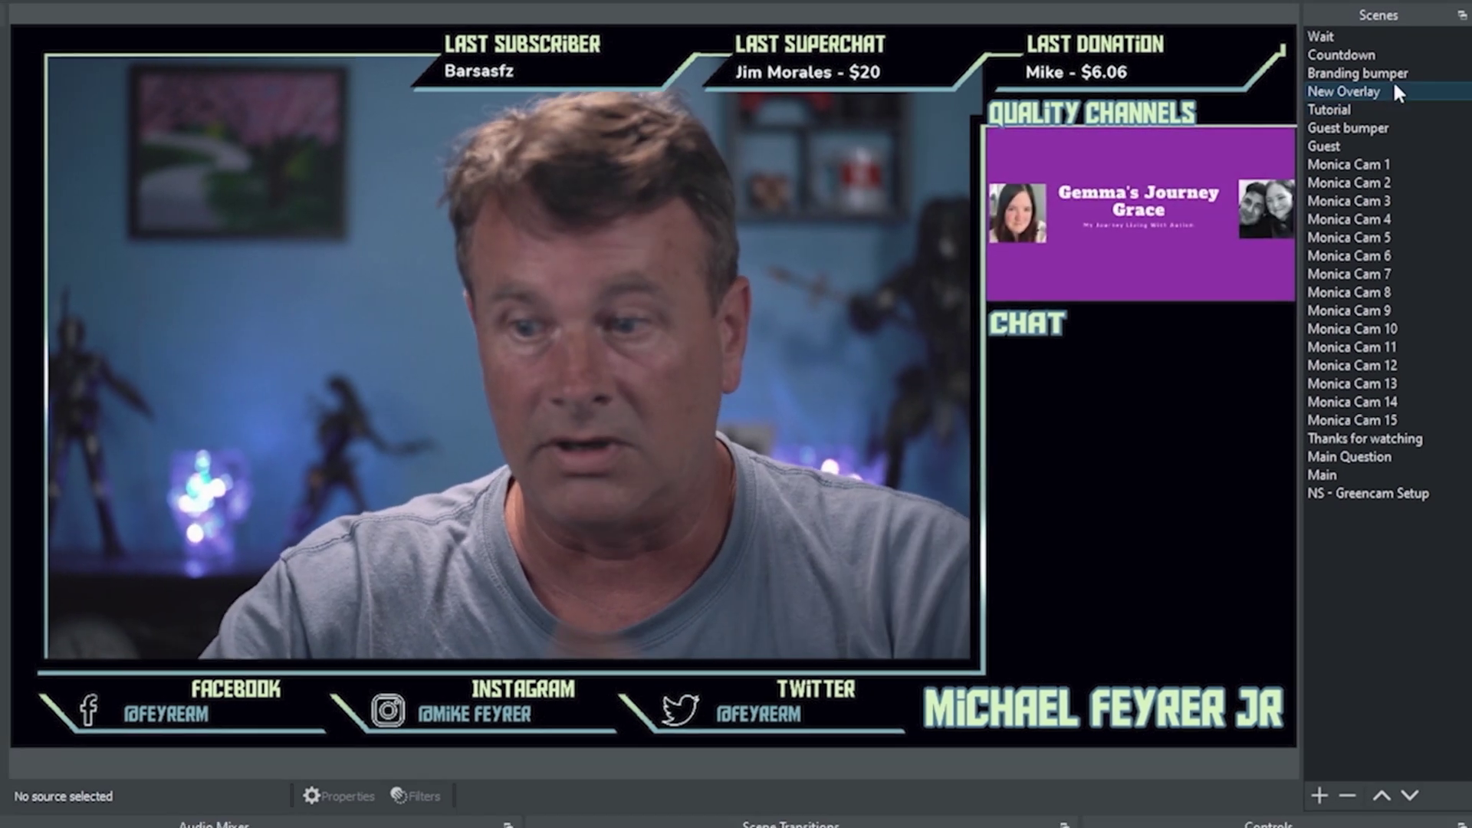
Bring up the StreamElements overlay editor in the browser, then return to OBS to view the overlay
mouse_move(469, 814)
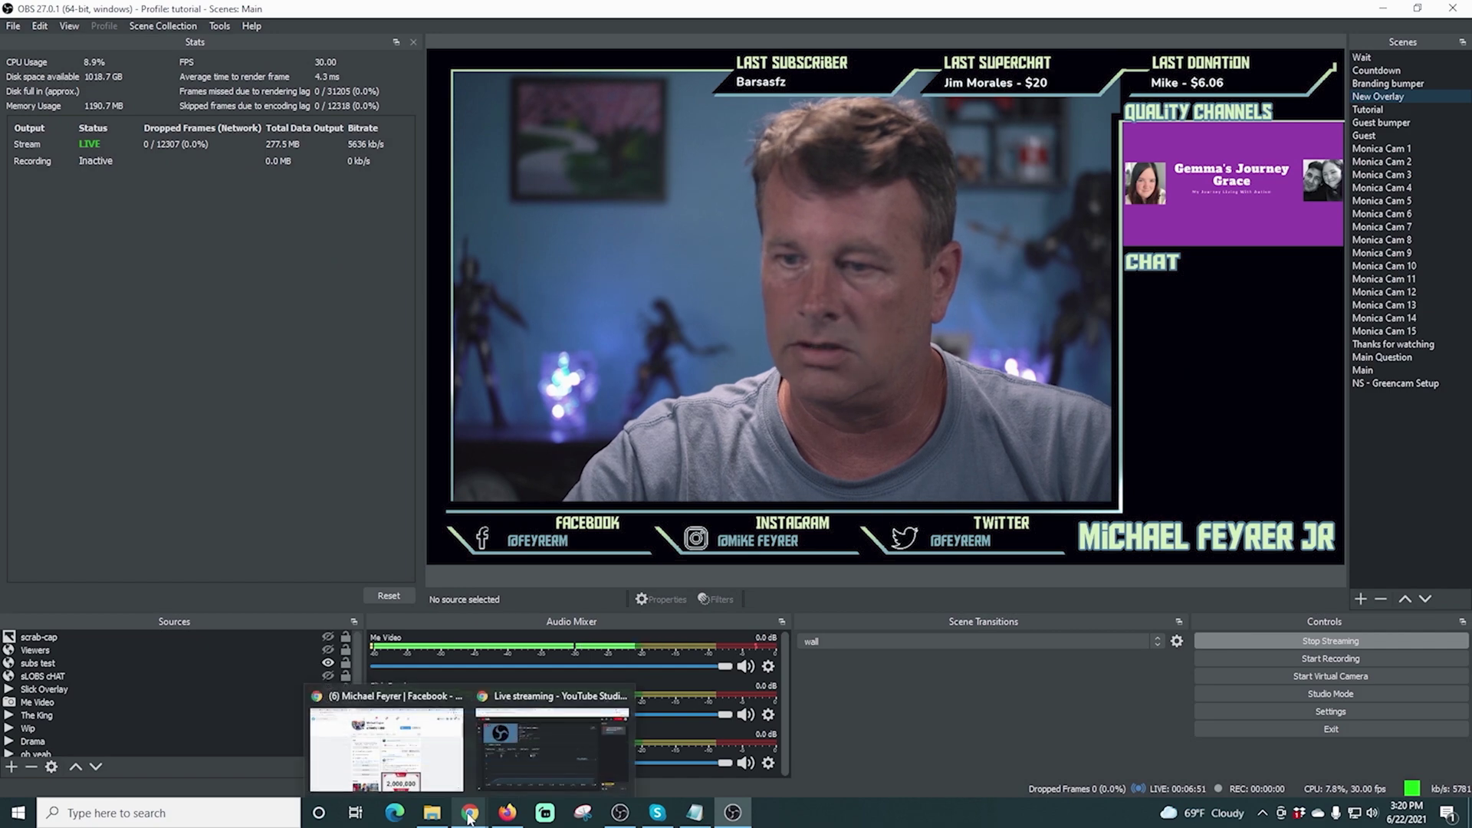
click(552, 747)
click(439, 16)
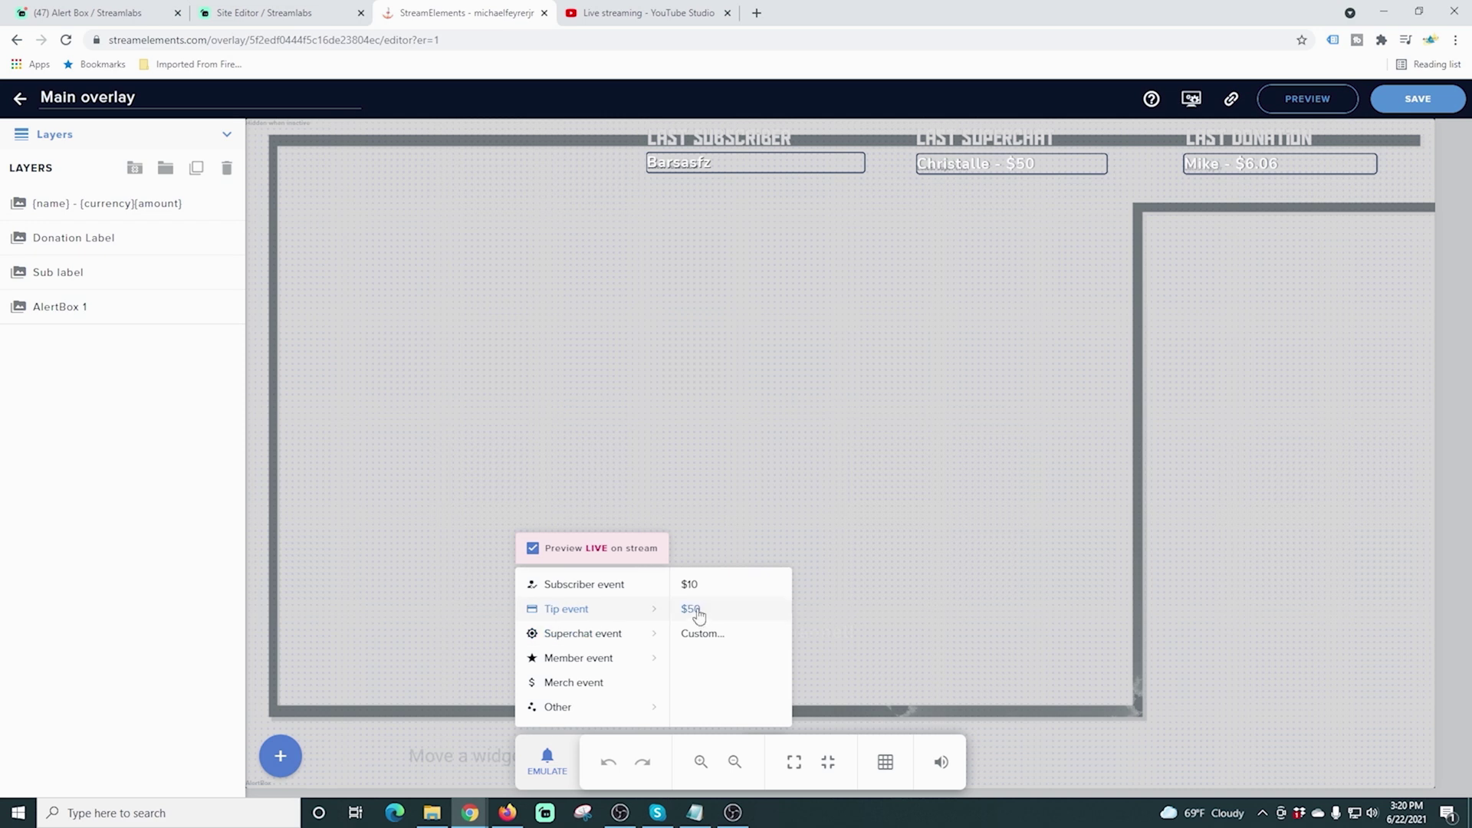
click(733, 812)
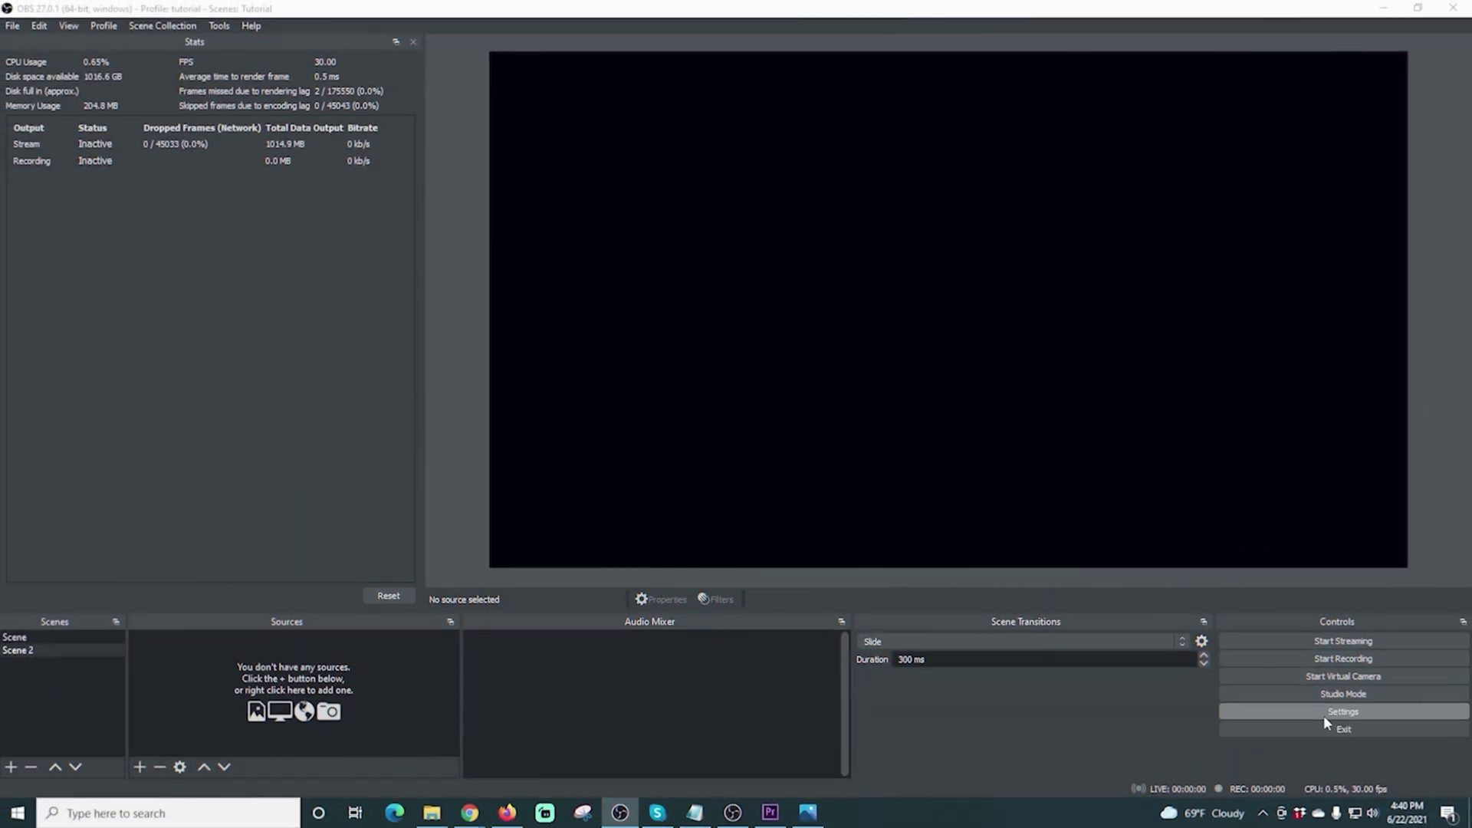
Select the 5500 Kbps streaming bitrate in Output settings and compare it with the bitrate chart
click(1321, 711)
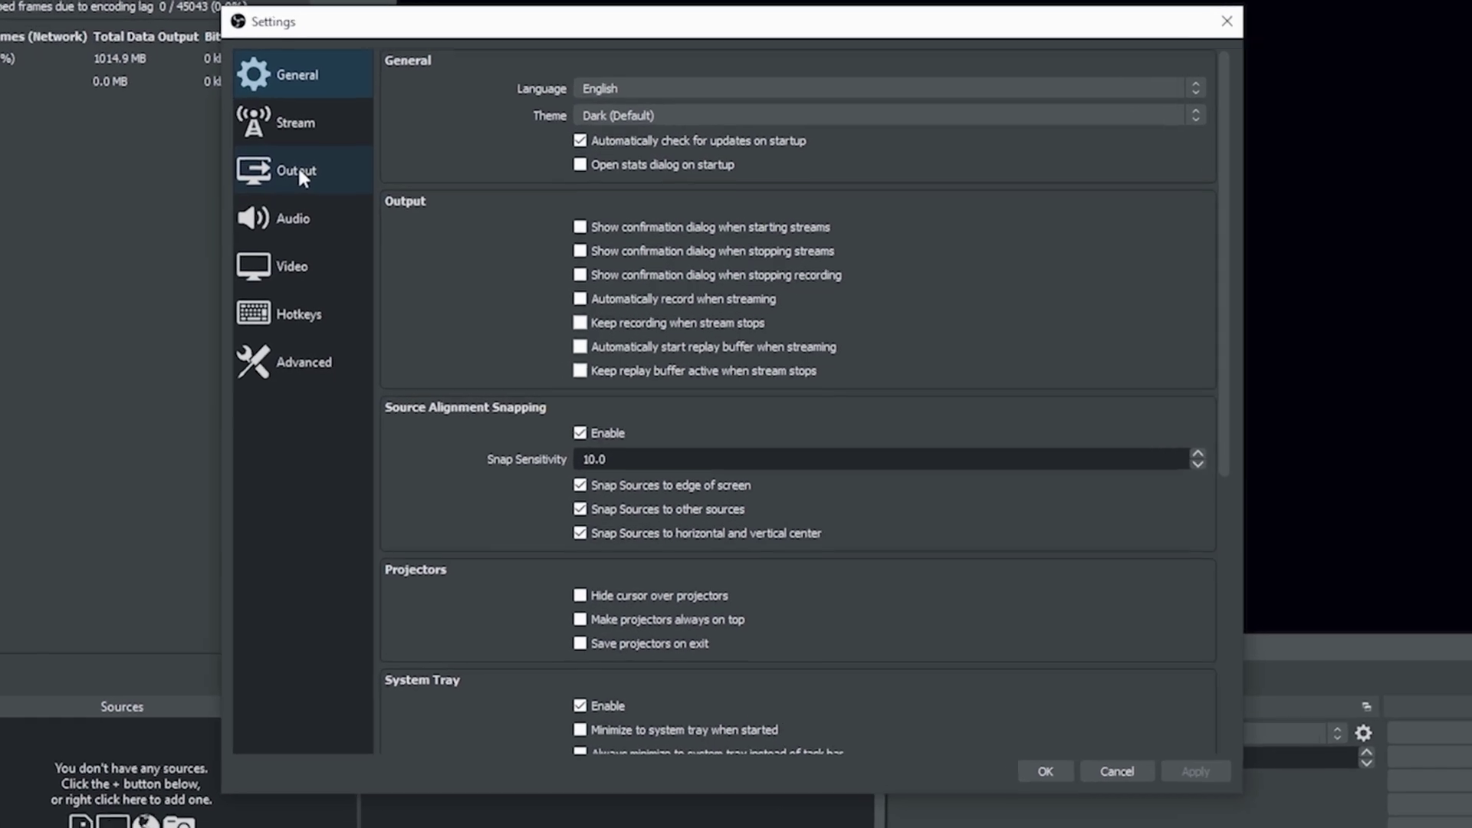
click(411, 225)
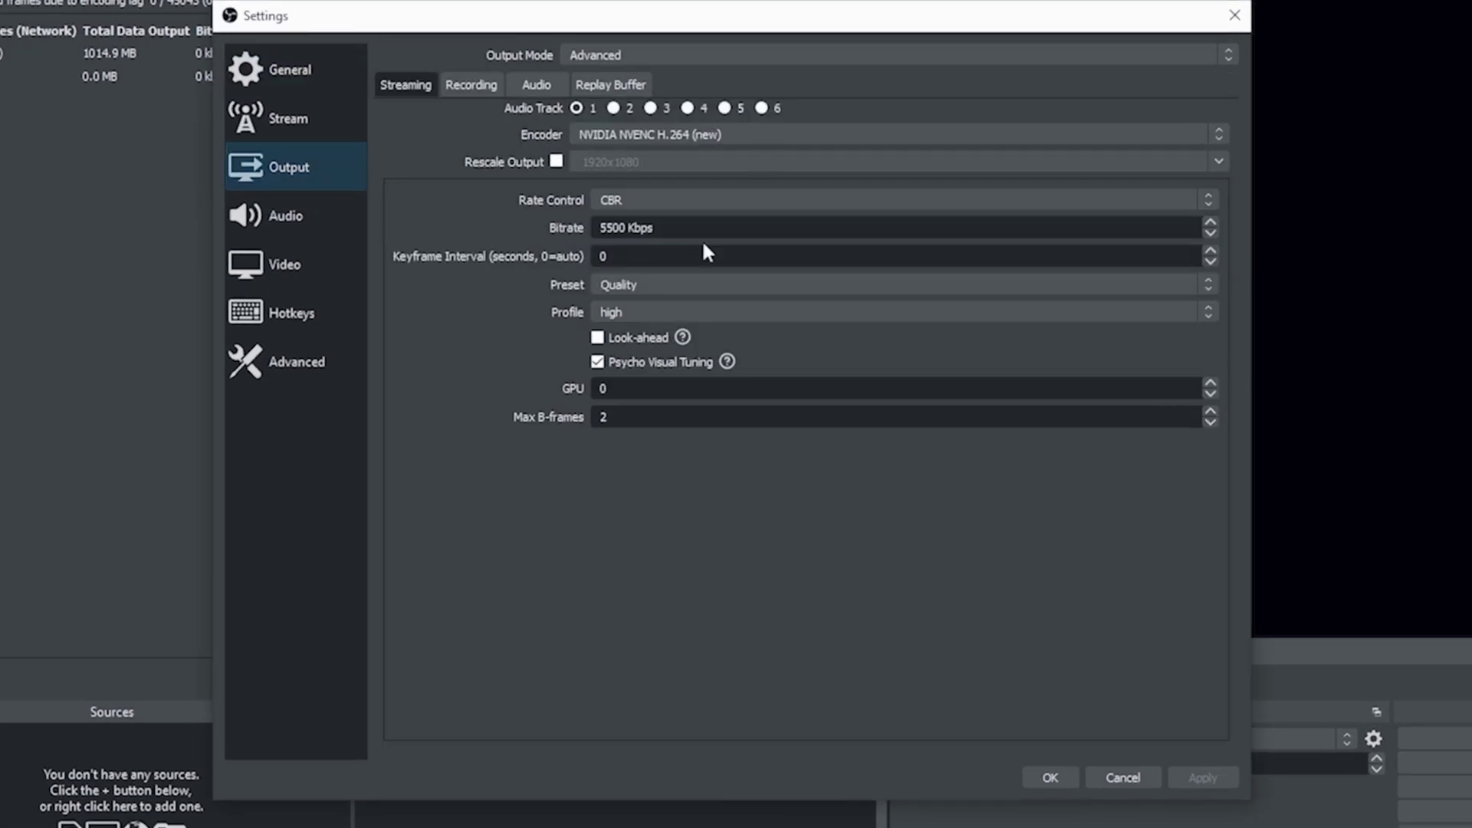
drag(658, 228, 597, 228)
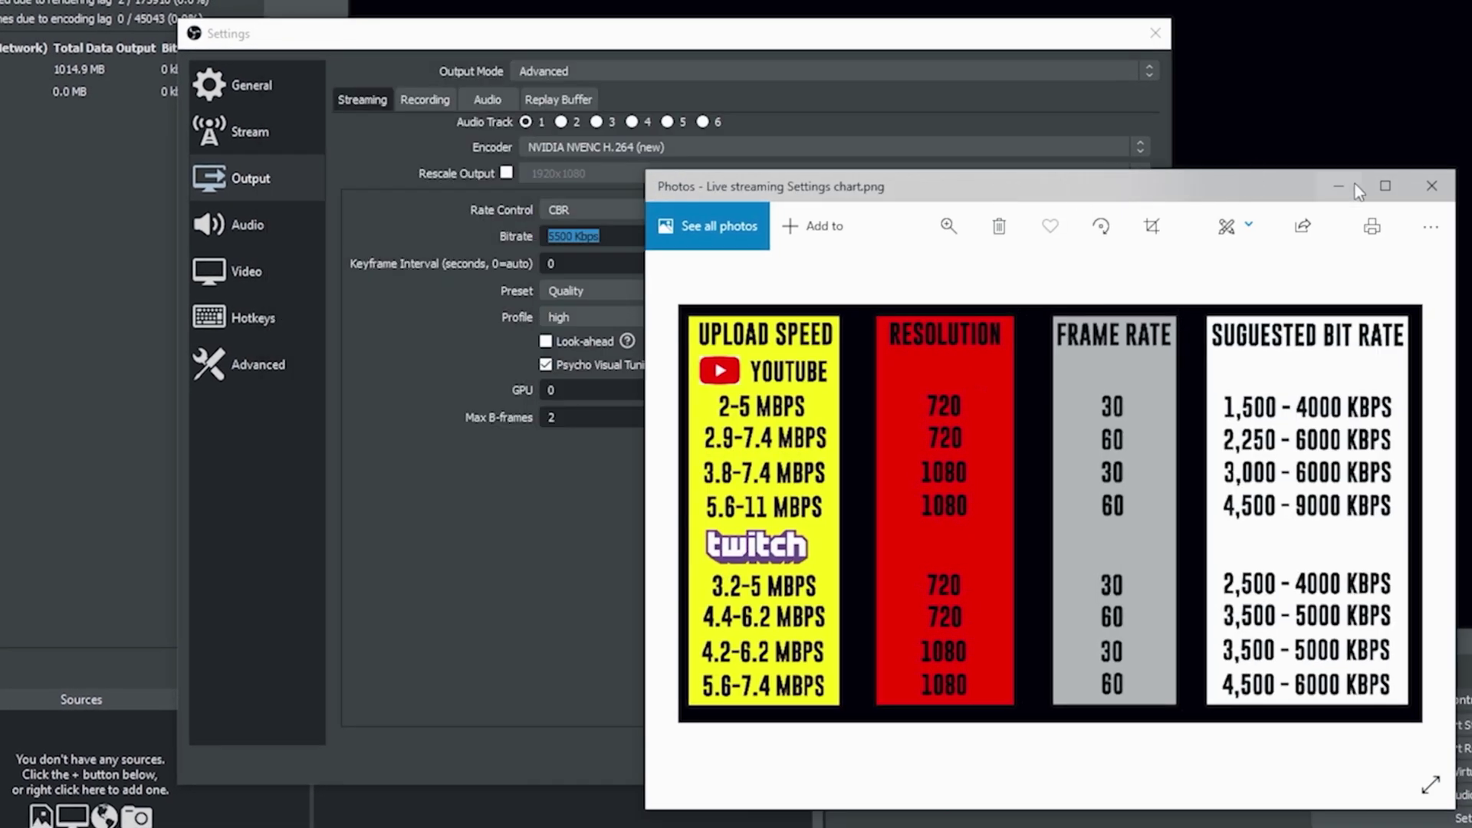
click(1341, 187)
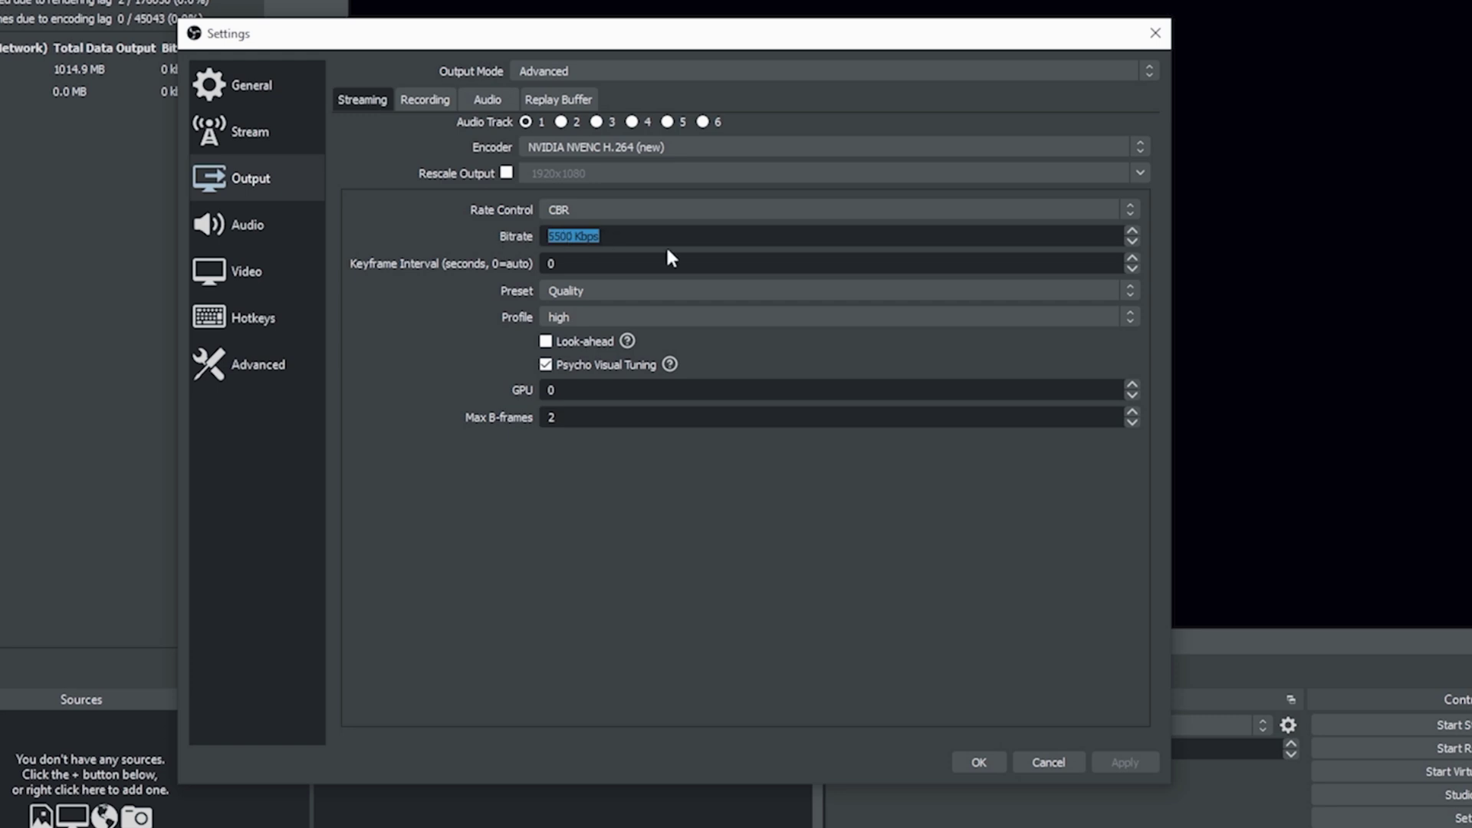
key(alt+Tab)
Set output and base canvas resolutions to 1280x720, then reselect the bitrate in Output settings
click(277, 272)
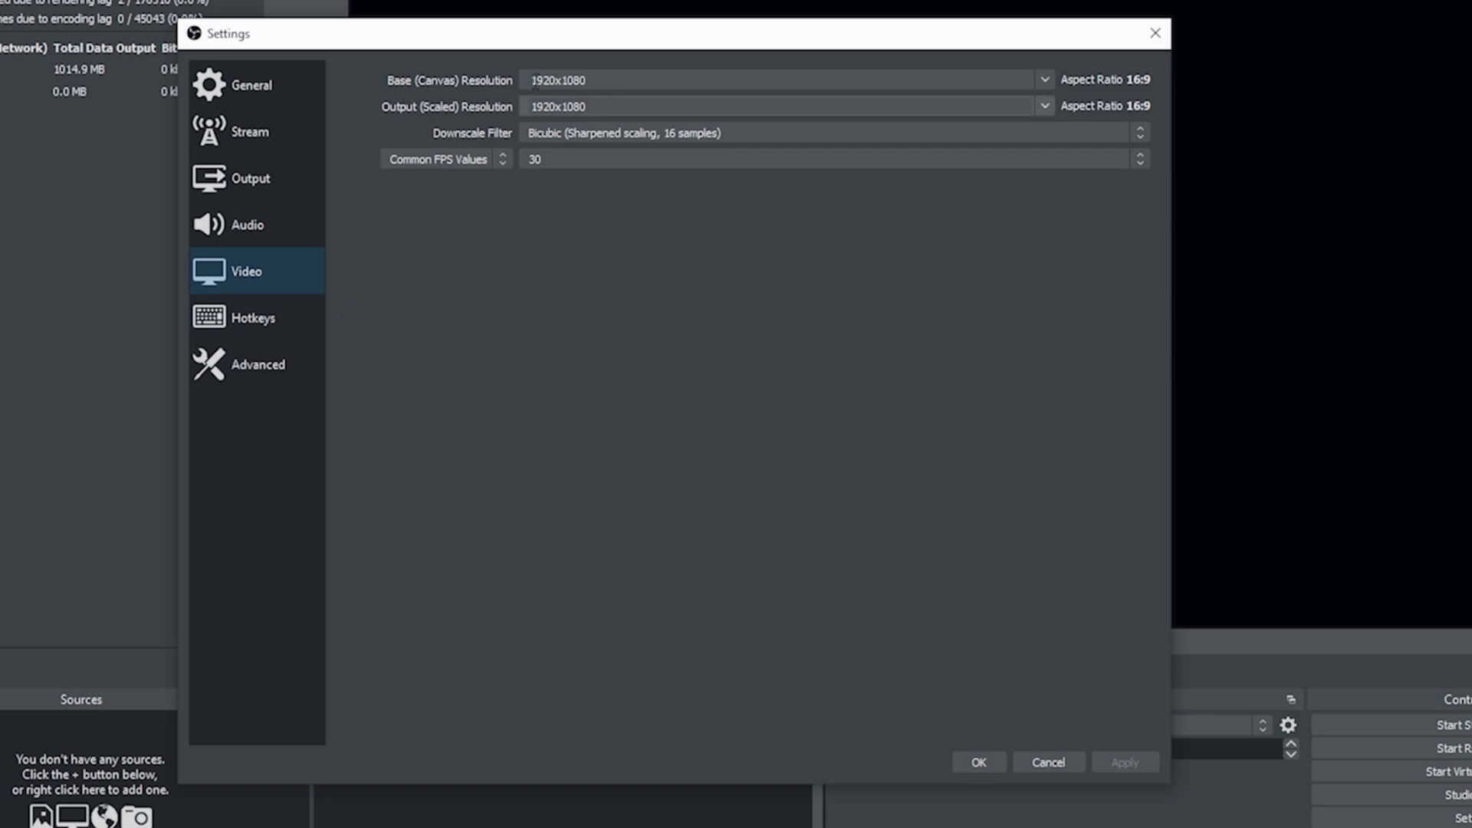
drag(601, 43, 417, 184)
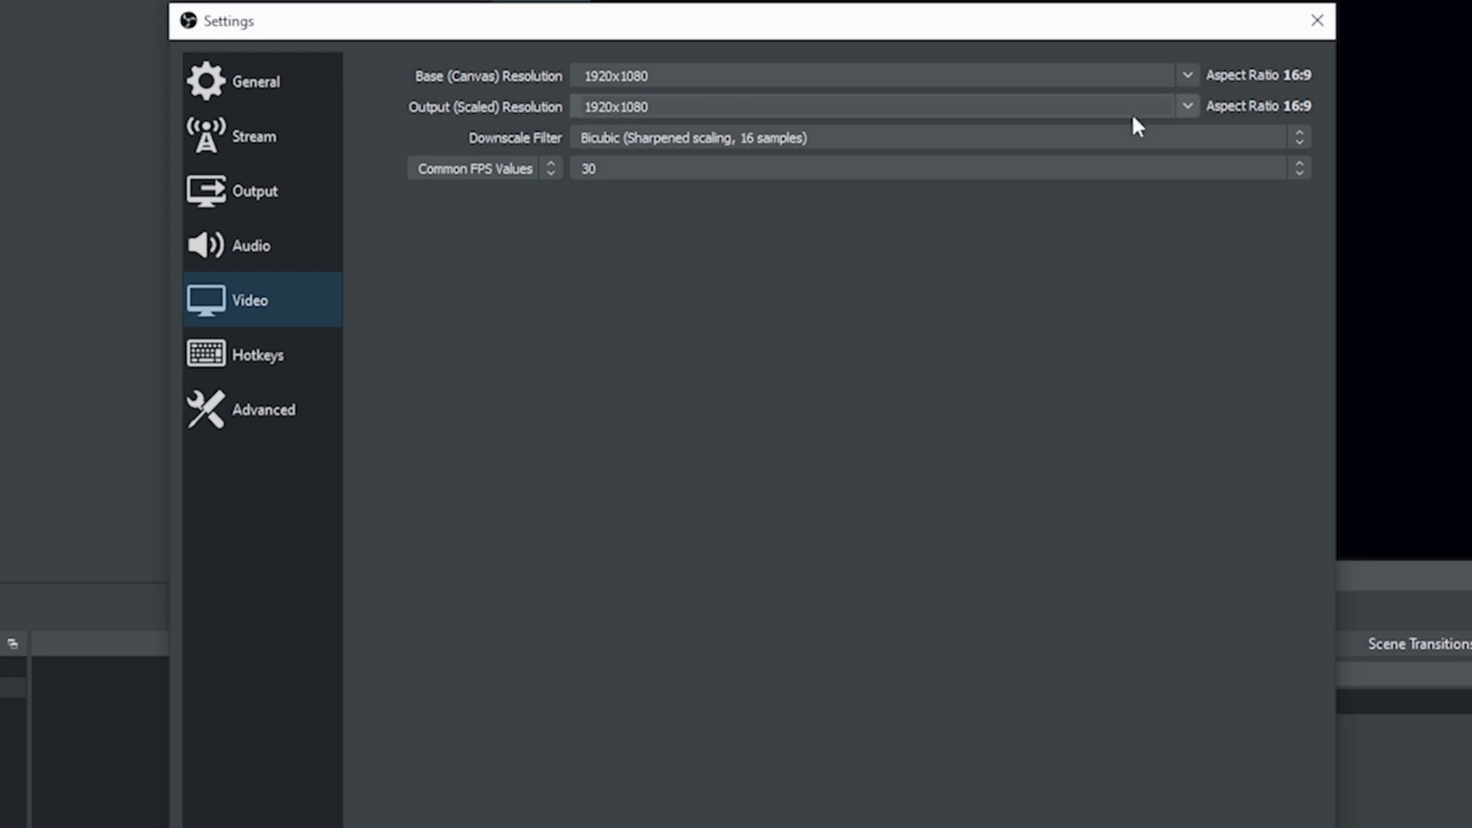
click(1185, 107)
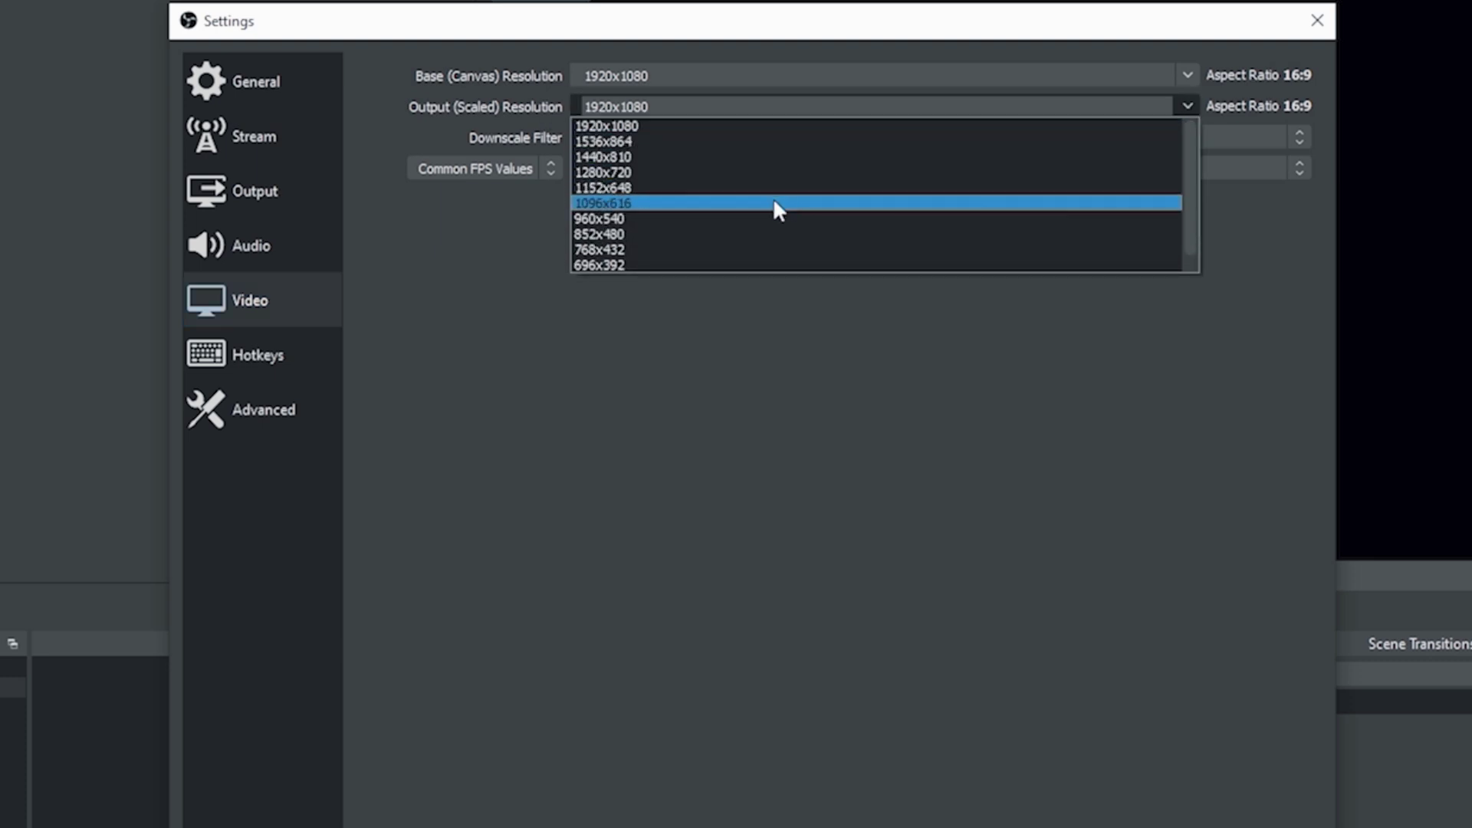
click(749, 172)
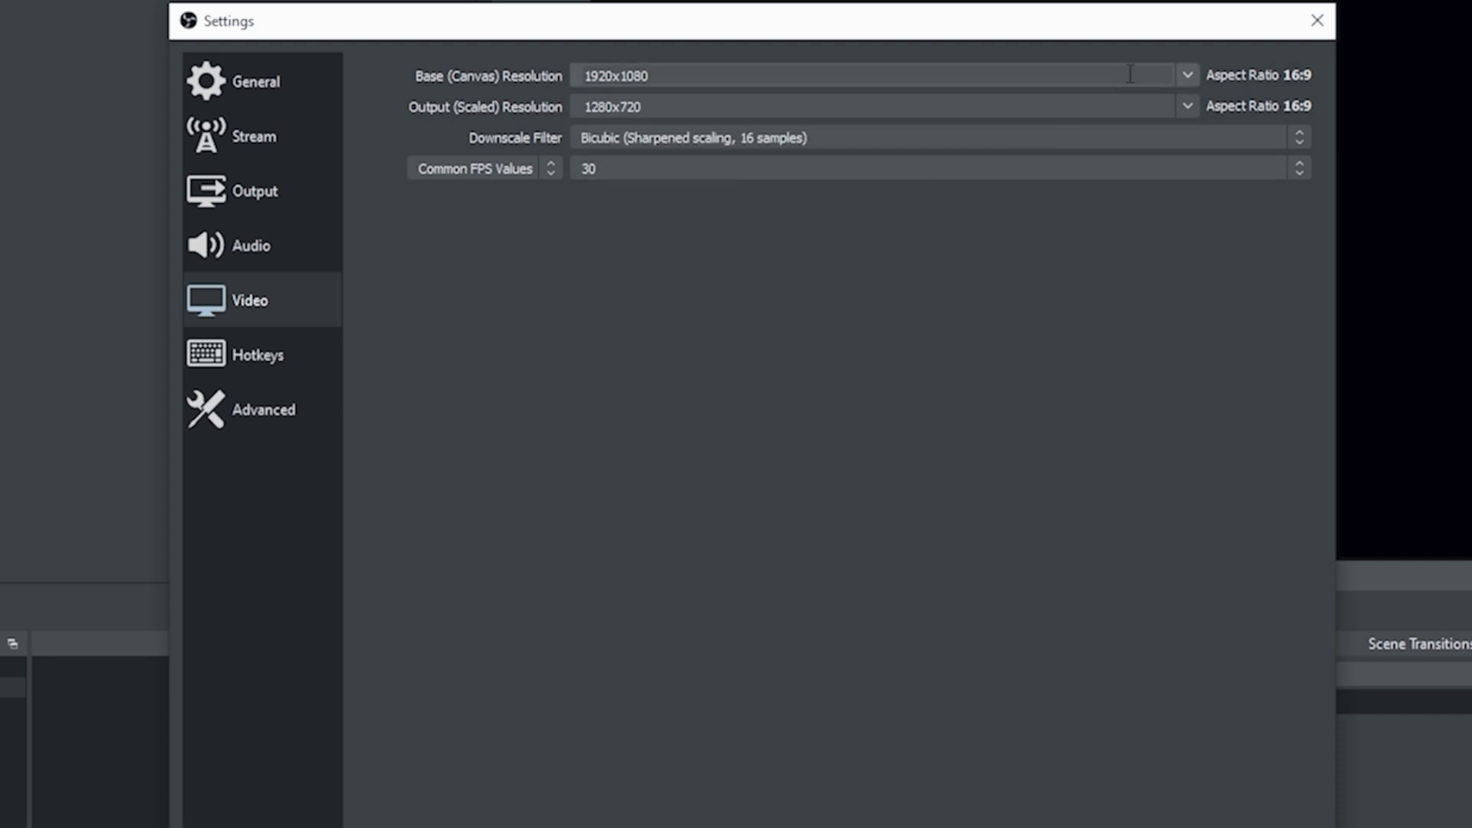
click(1185, 74)
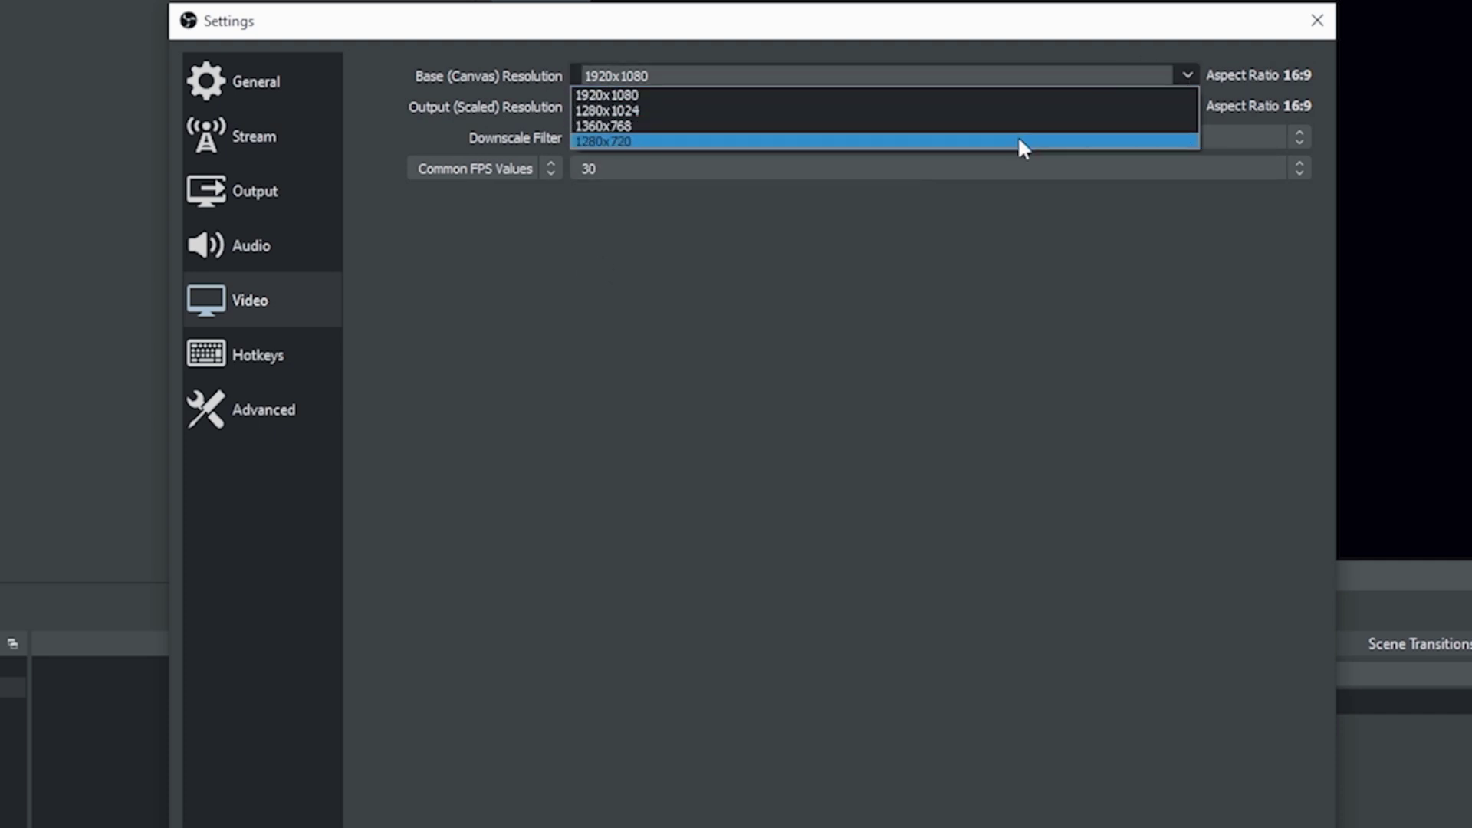
click(1016, 138)
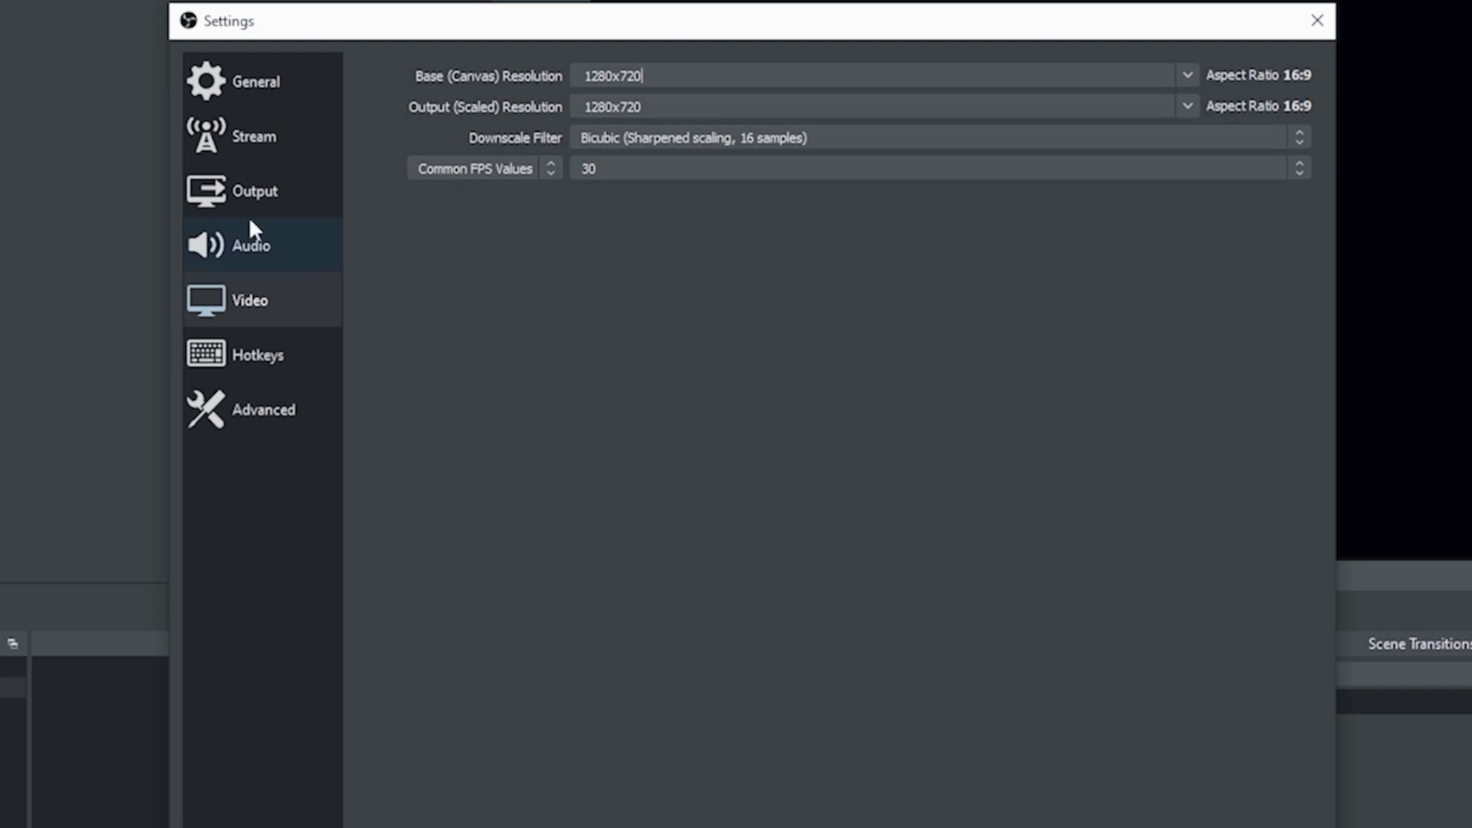
click(263, 197)
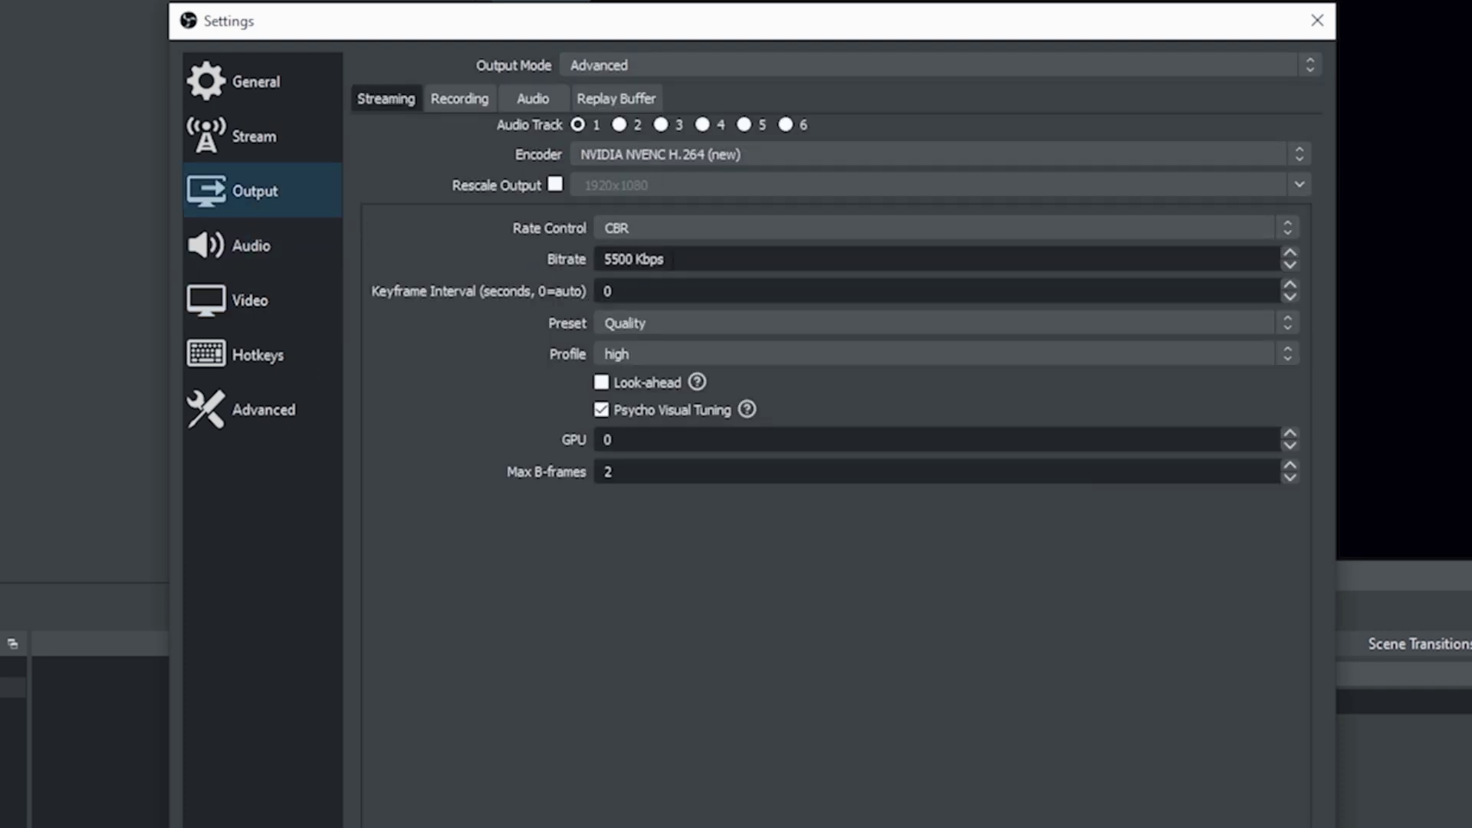
drag(671, 260, 517, 253)
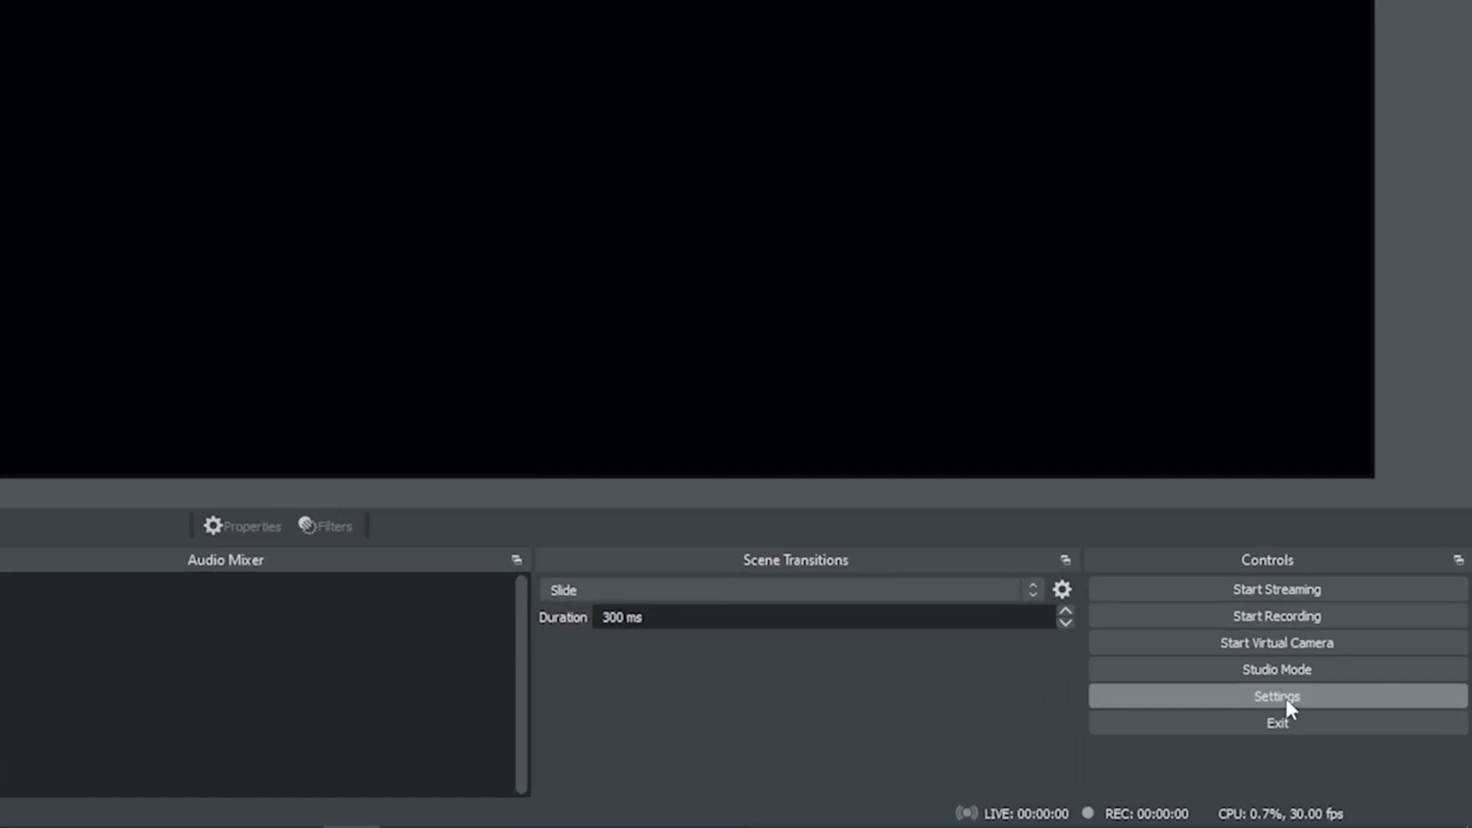
Change the streaming encoder from NVIDIA NVENC H.264 to x264 in Output settings
click(1345, 709)
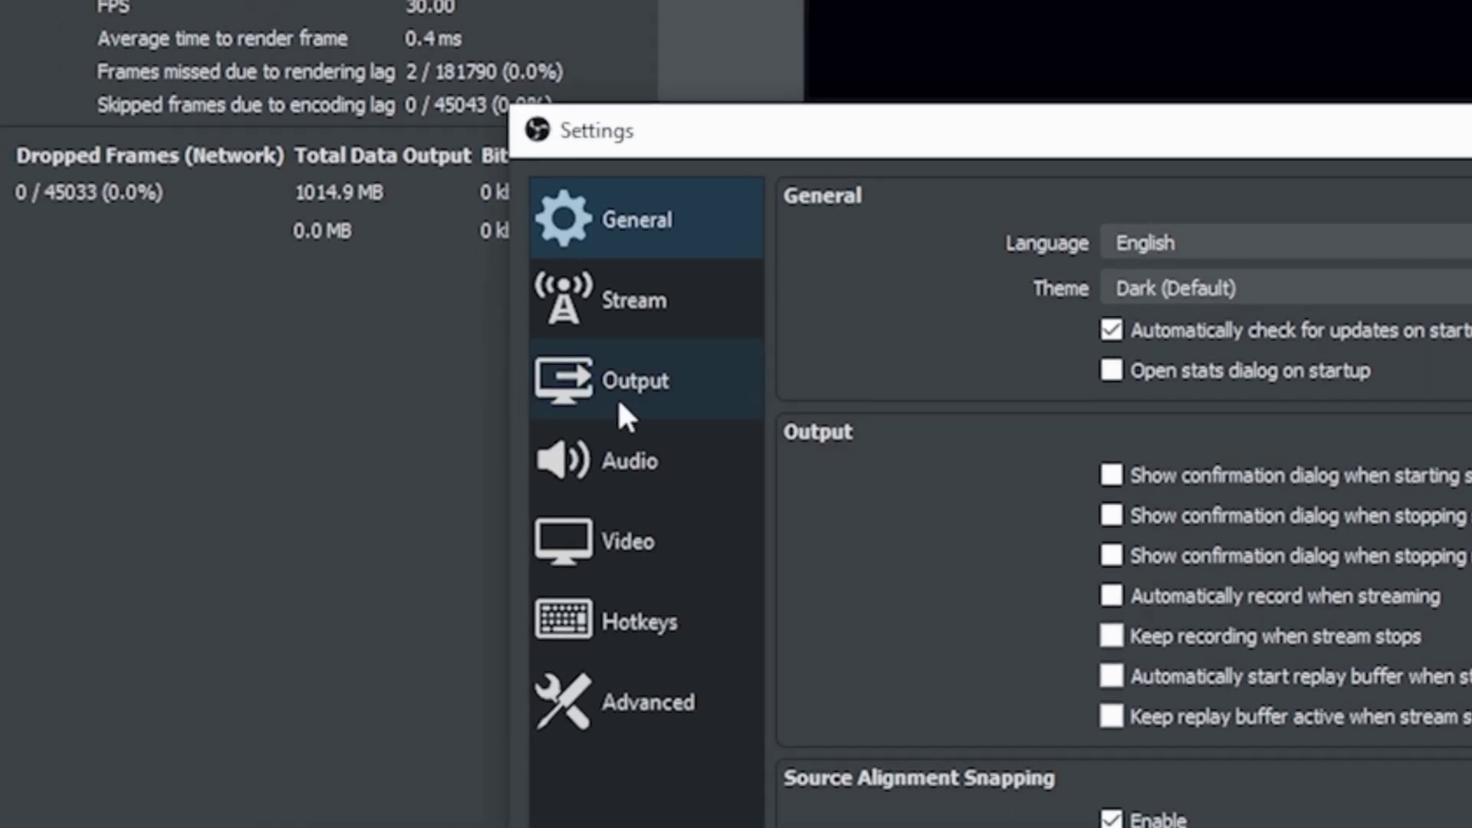
click(616, 394)
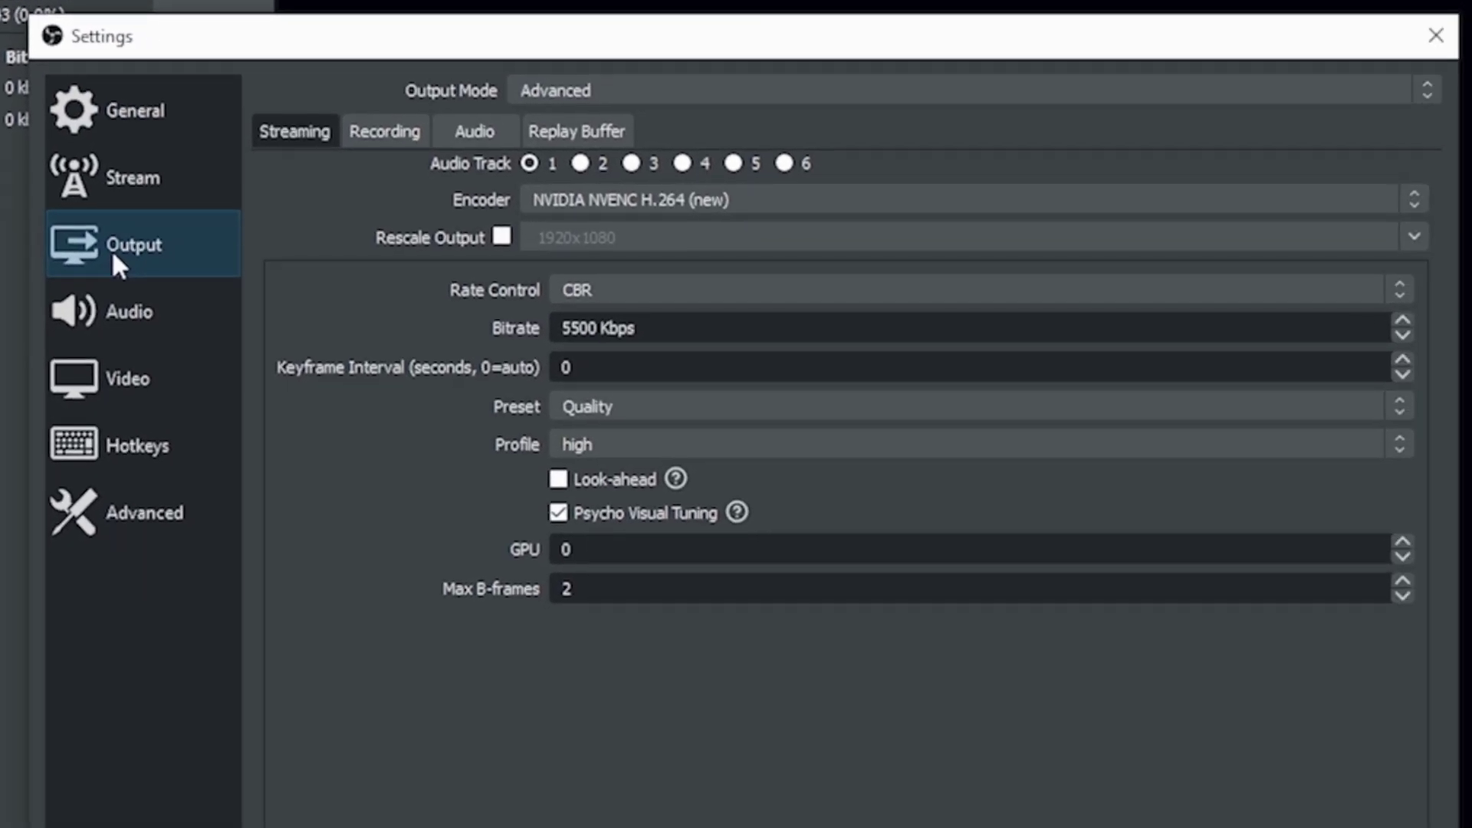
click(1415, 197)
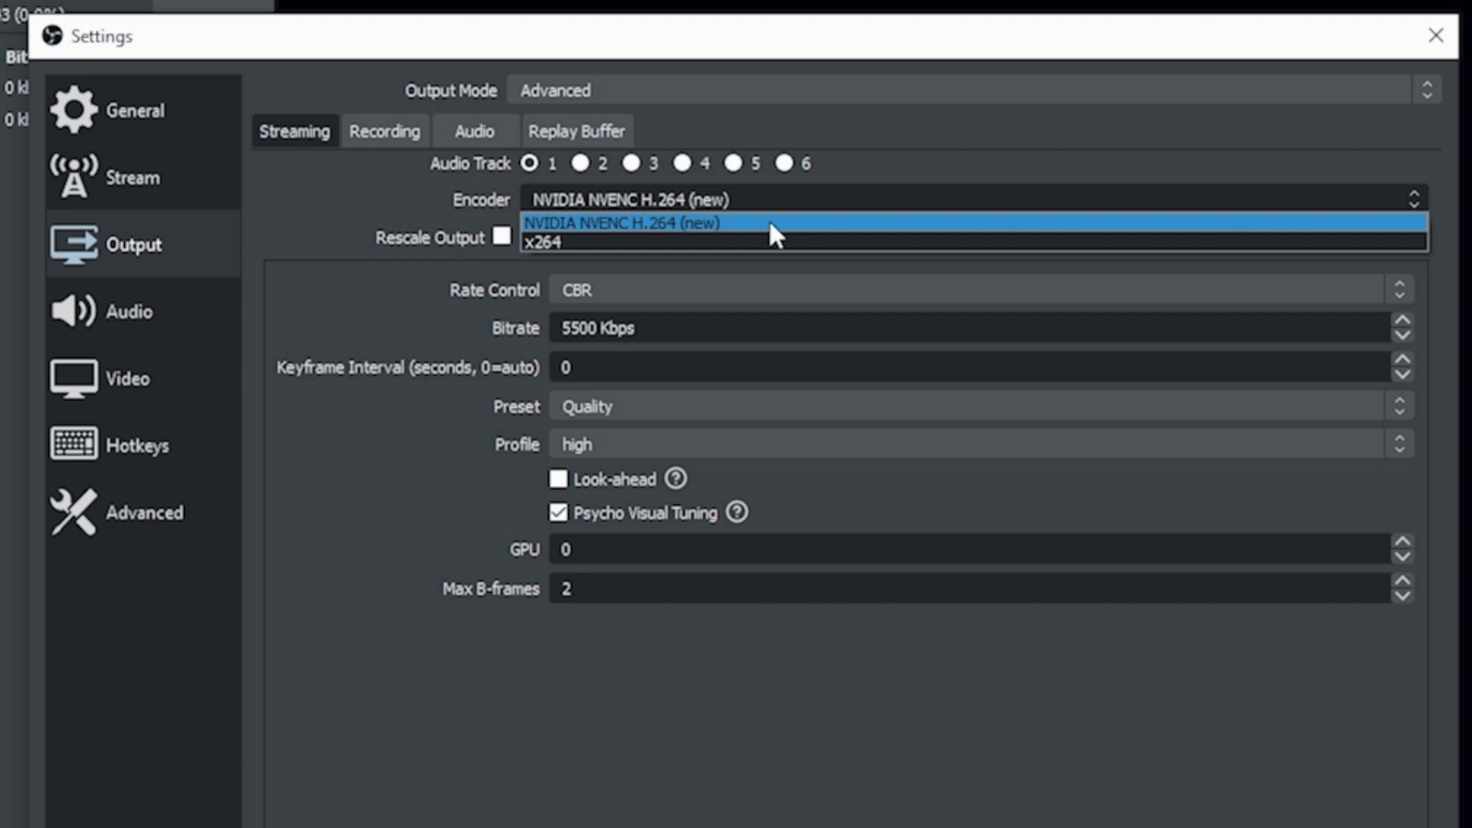
click(733, 243)
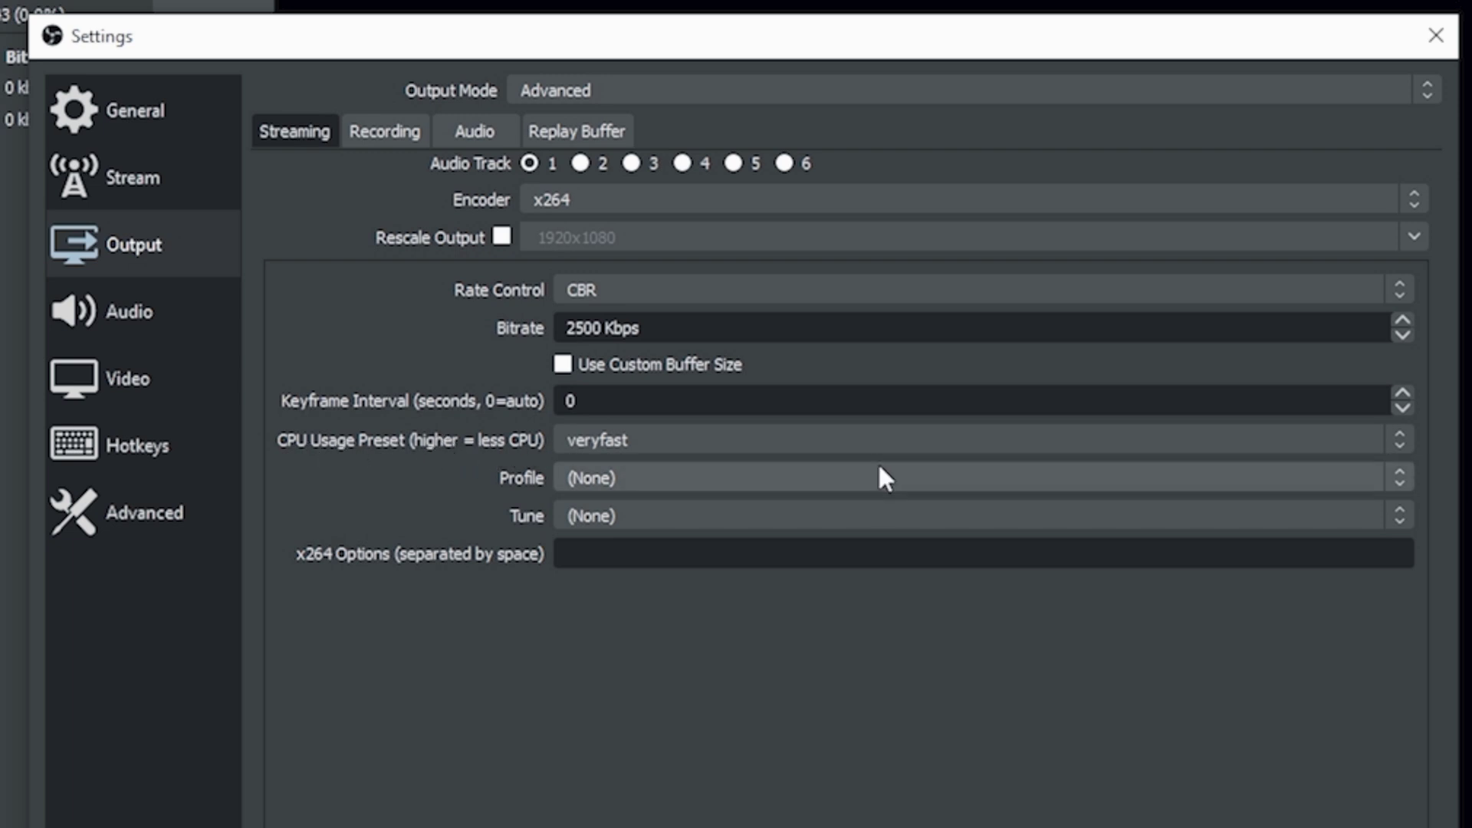
Try the ultrafast and superfast CPU presets, settle on medium, and open the Profile list
click(1390, 437)
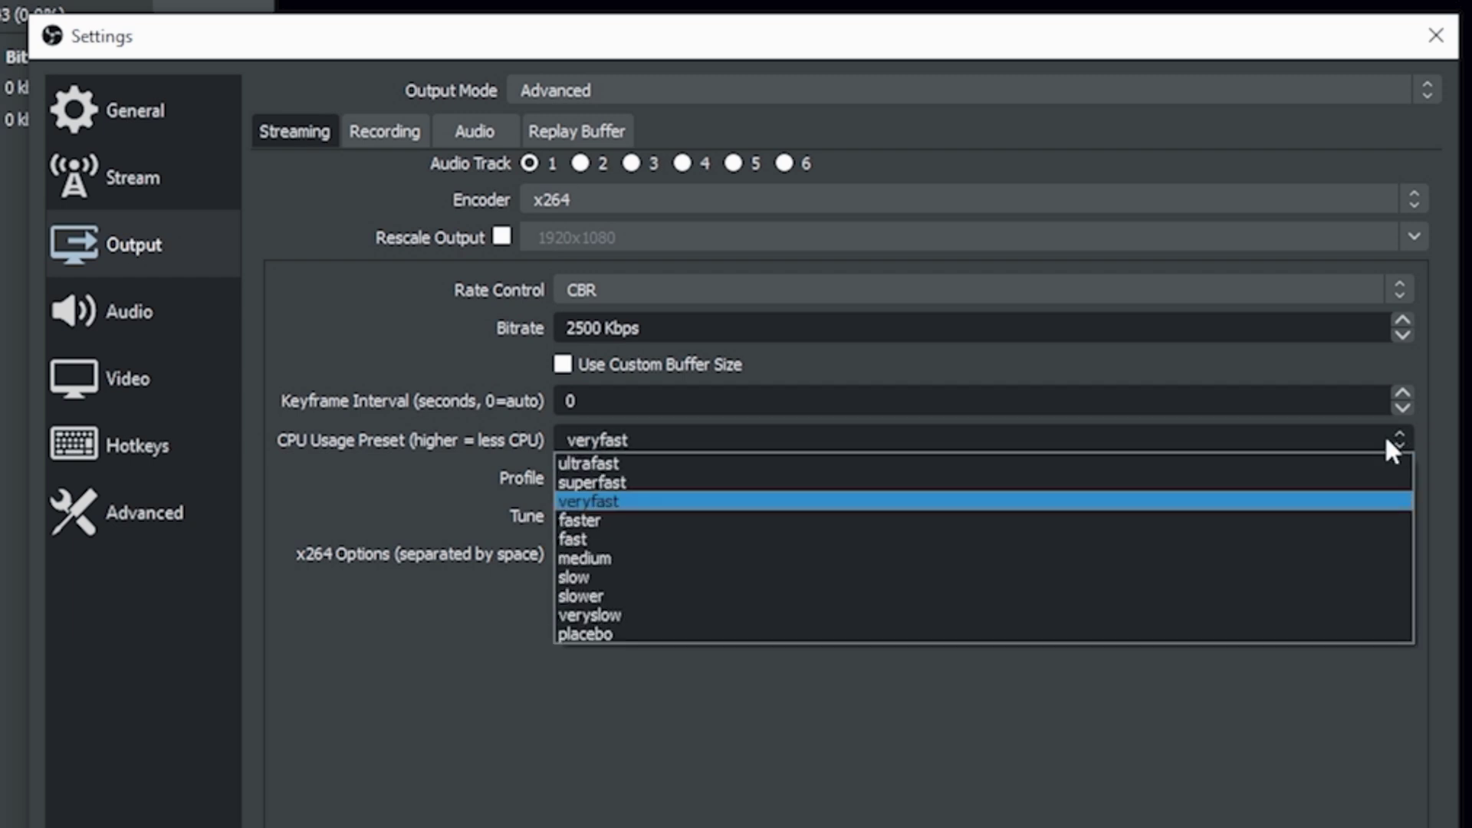
click(712, 466)
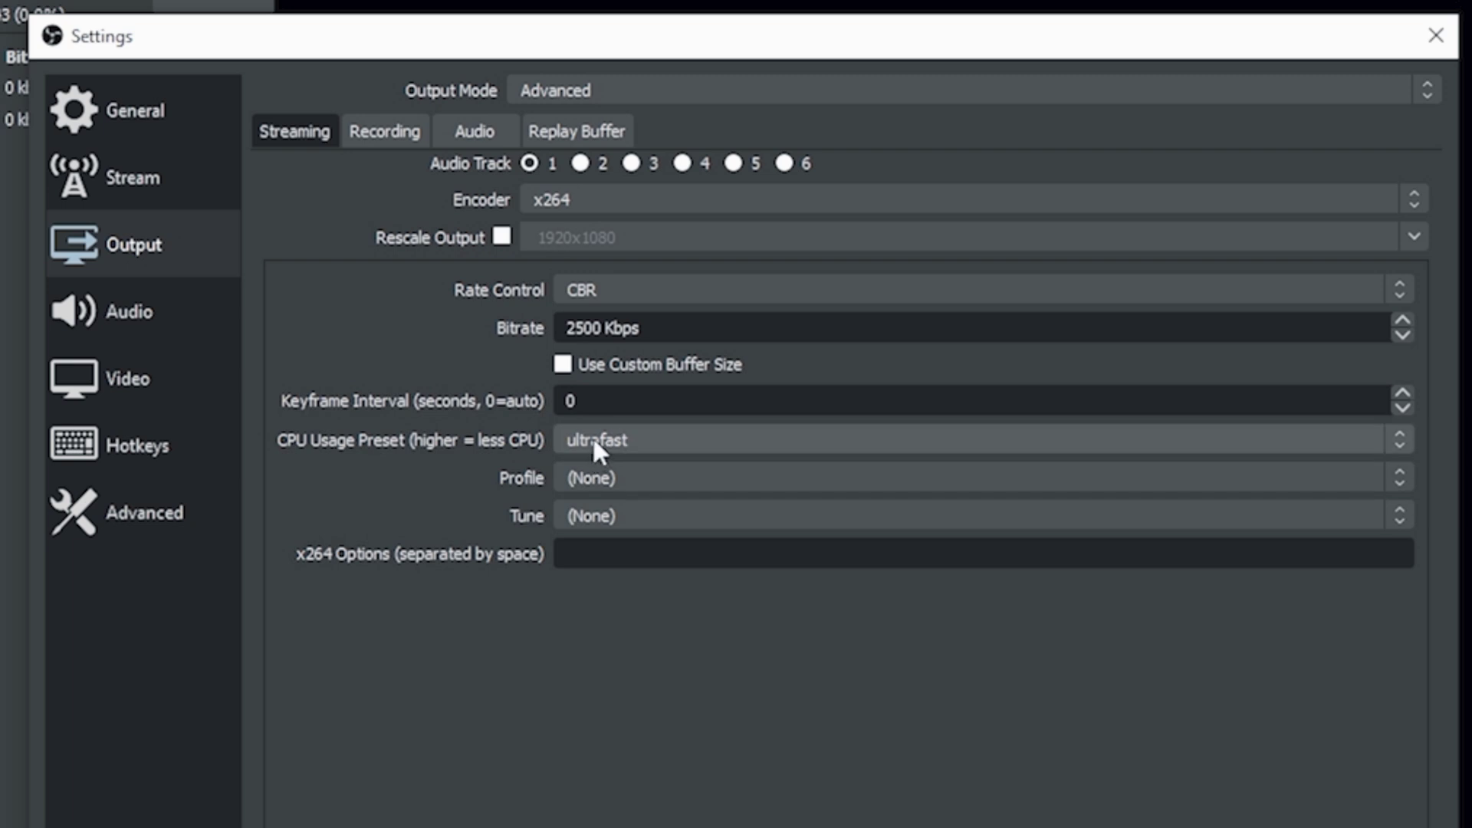
click(666, 440)
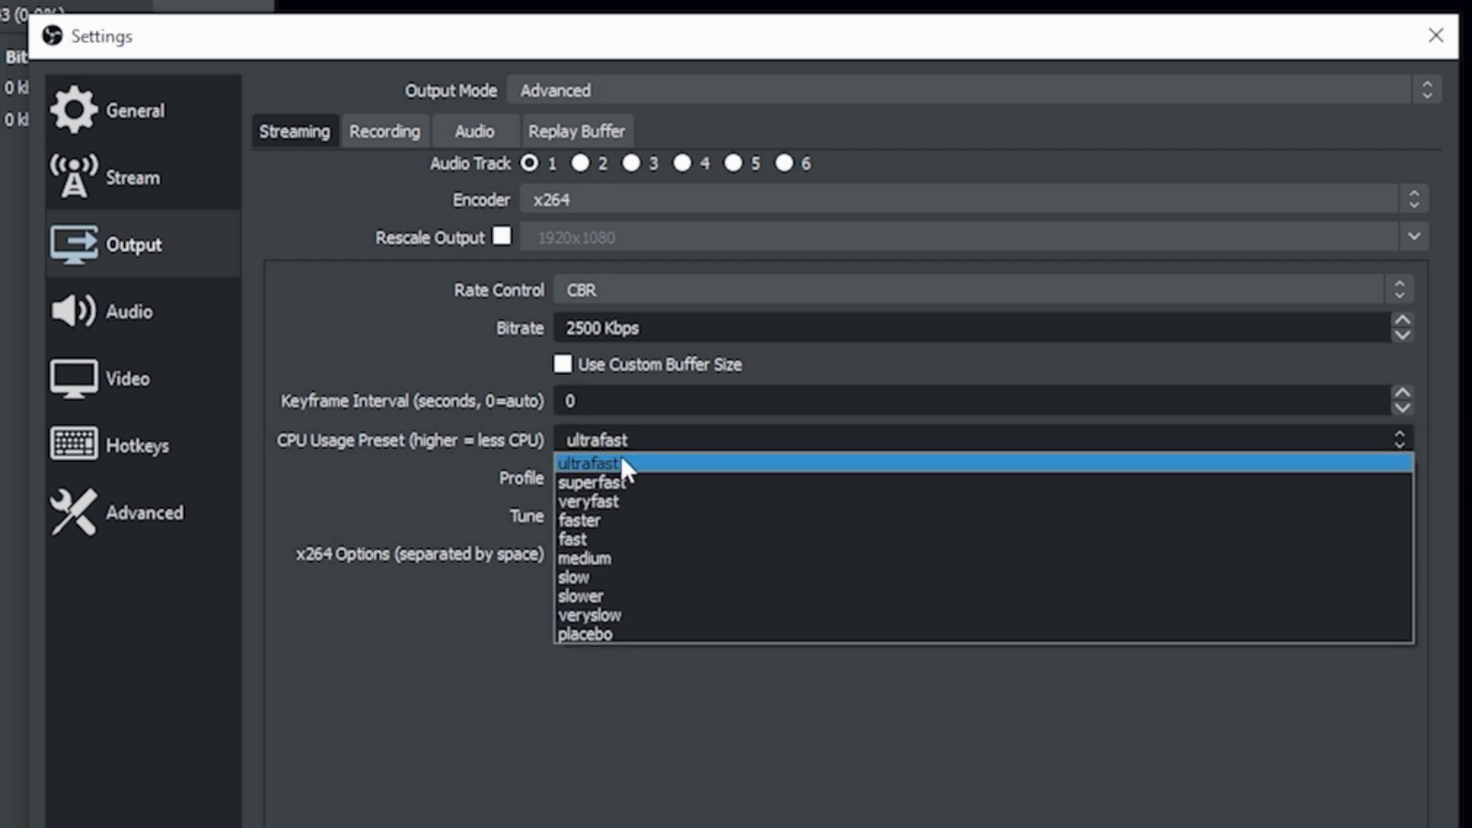
click(605, 481)
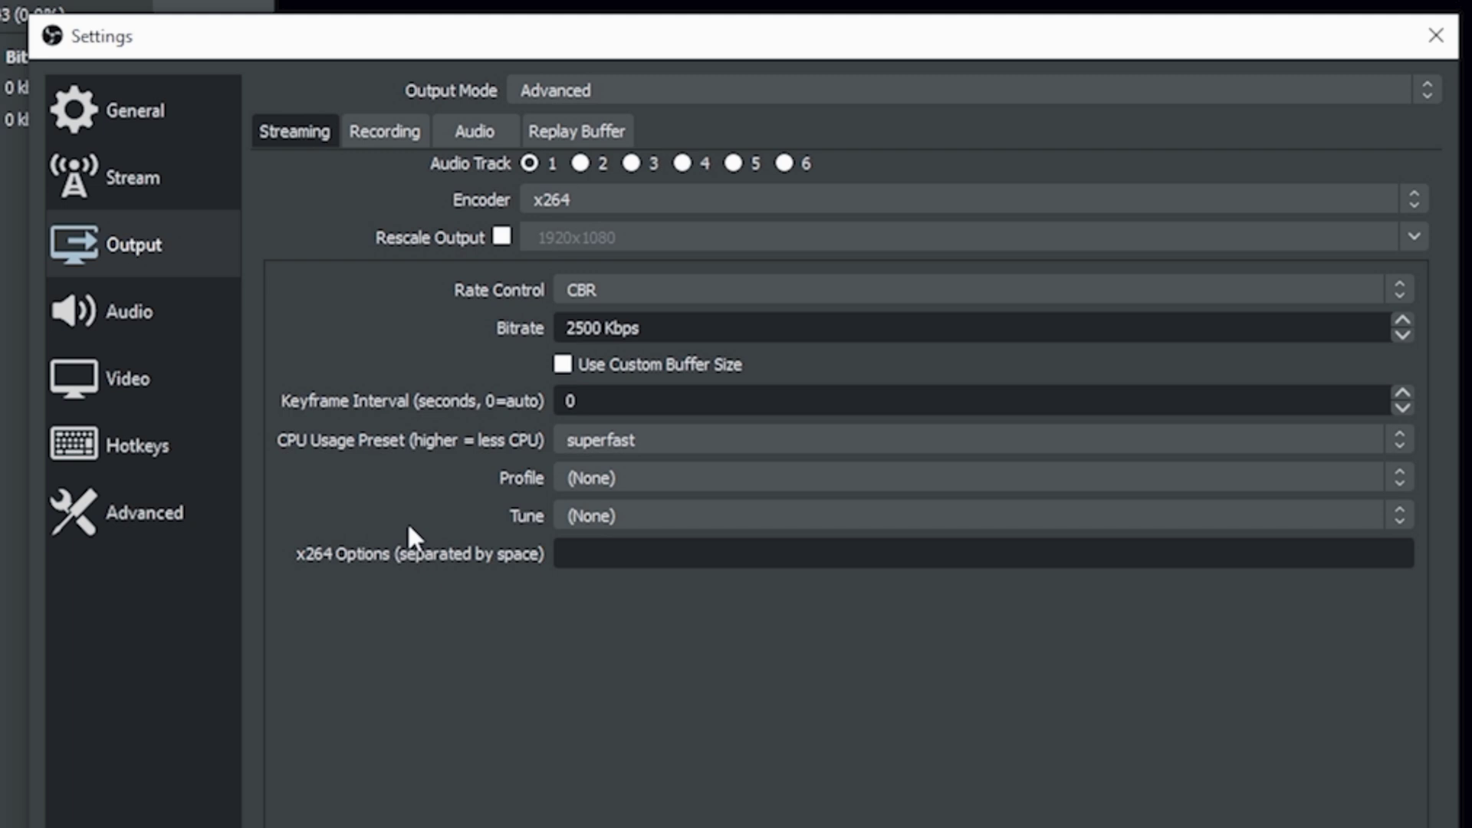
click(657, 443)
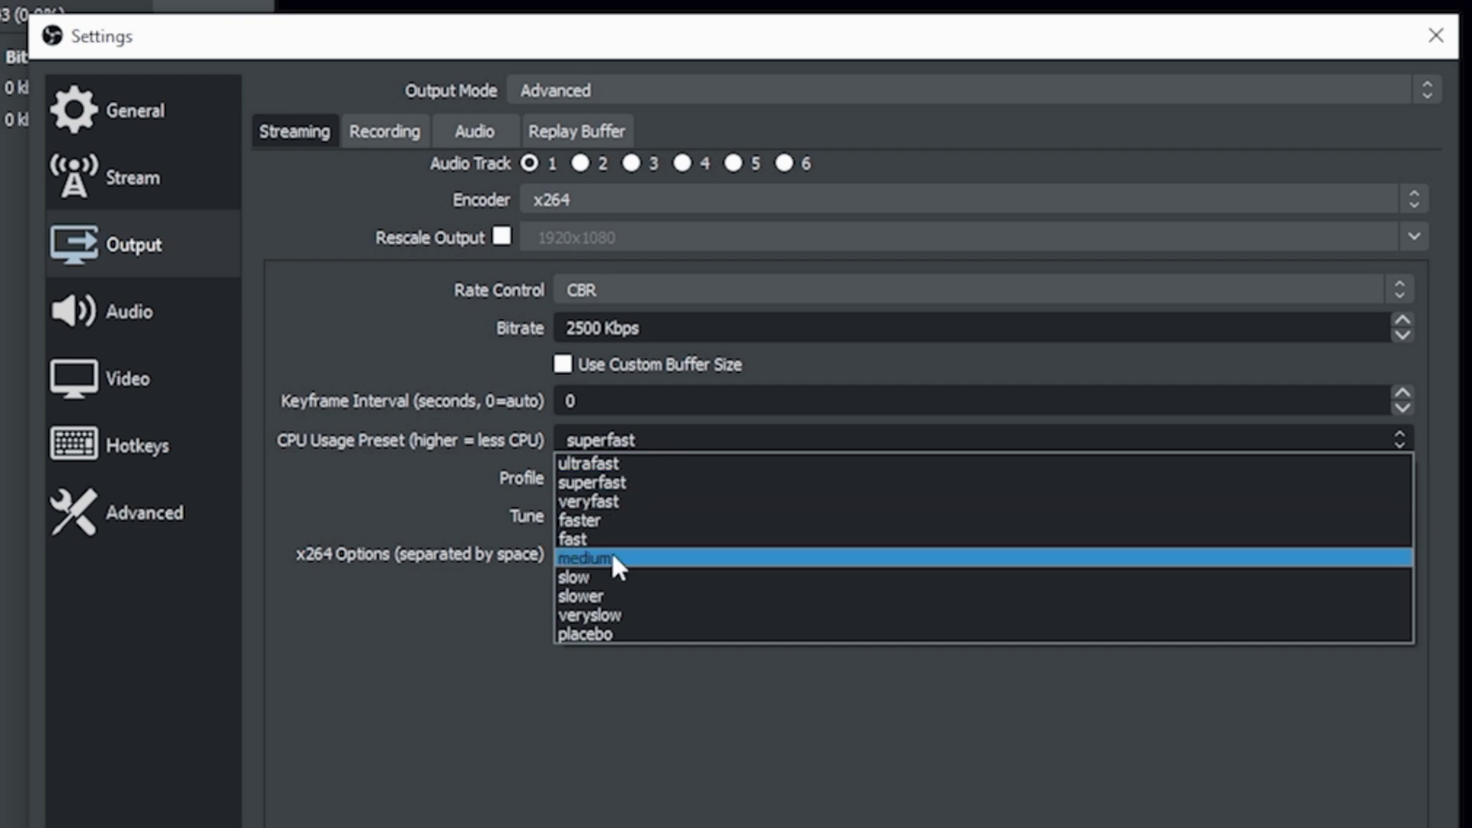
click(602, 558)
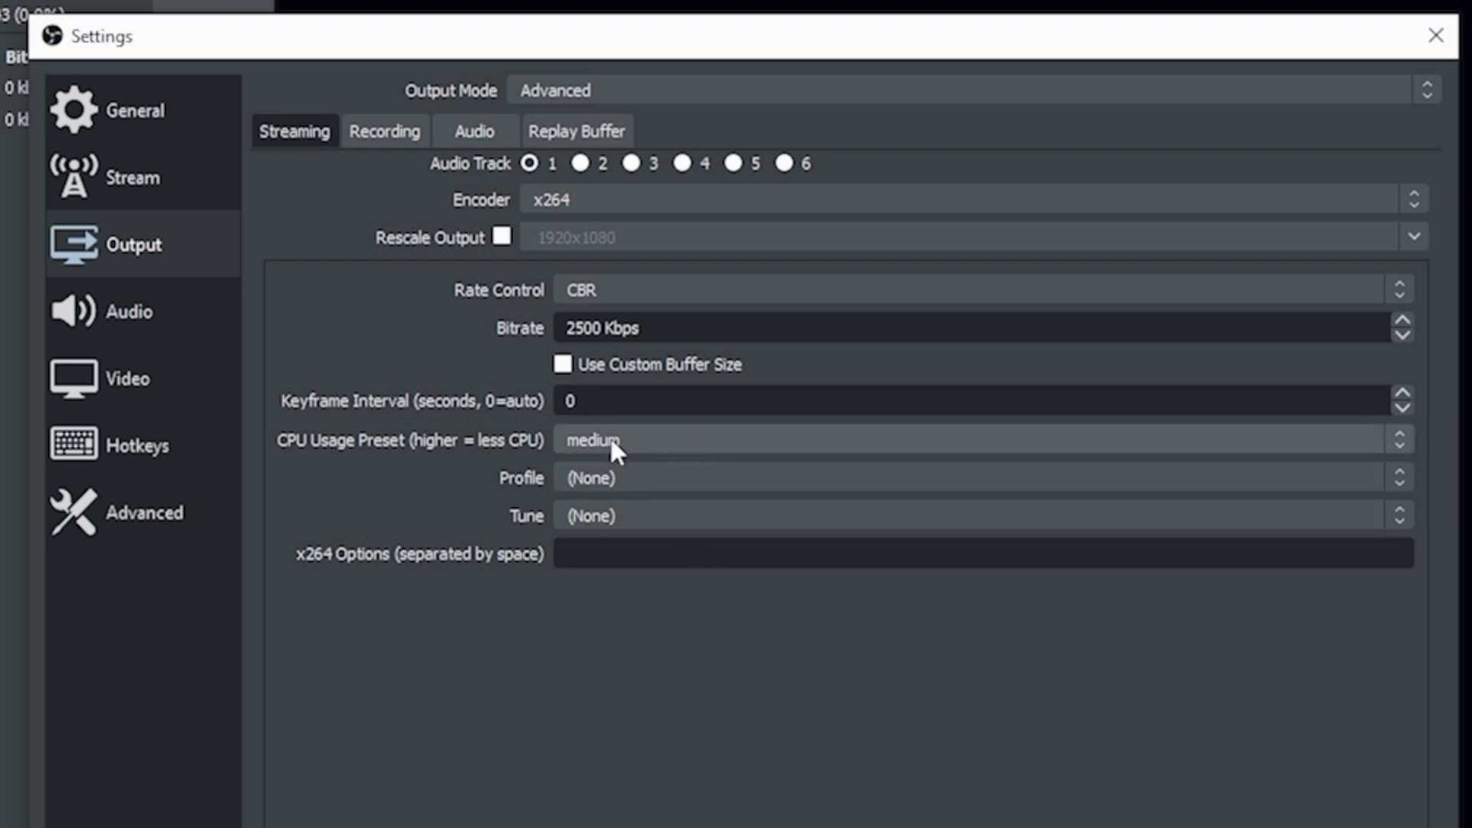
click(688, 483)
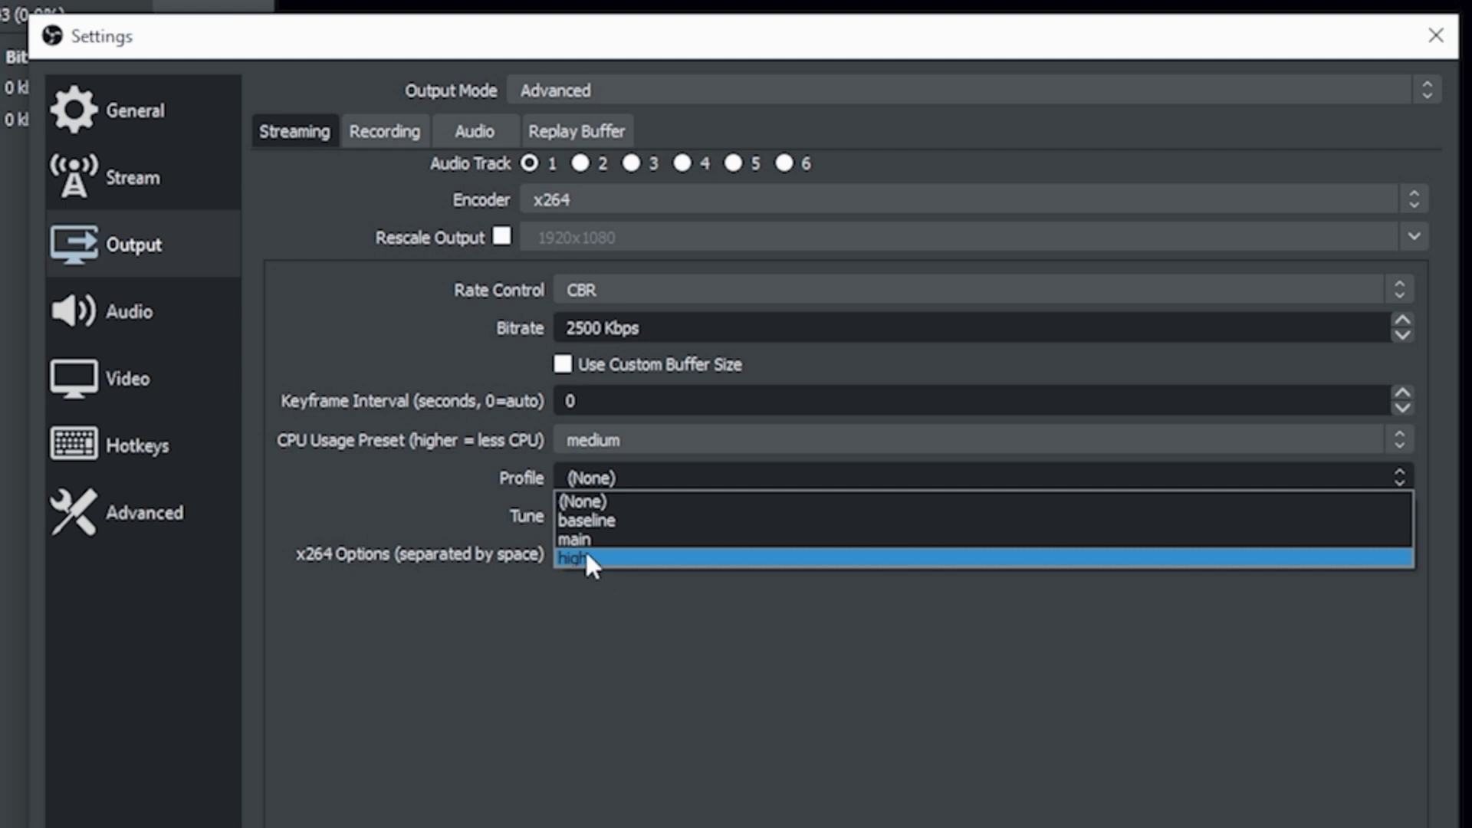
click(469, 518)
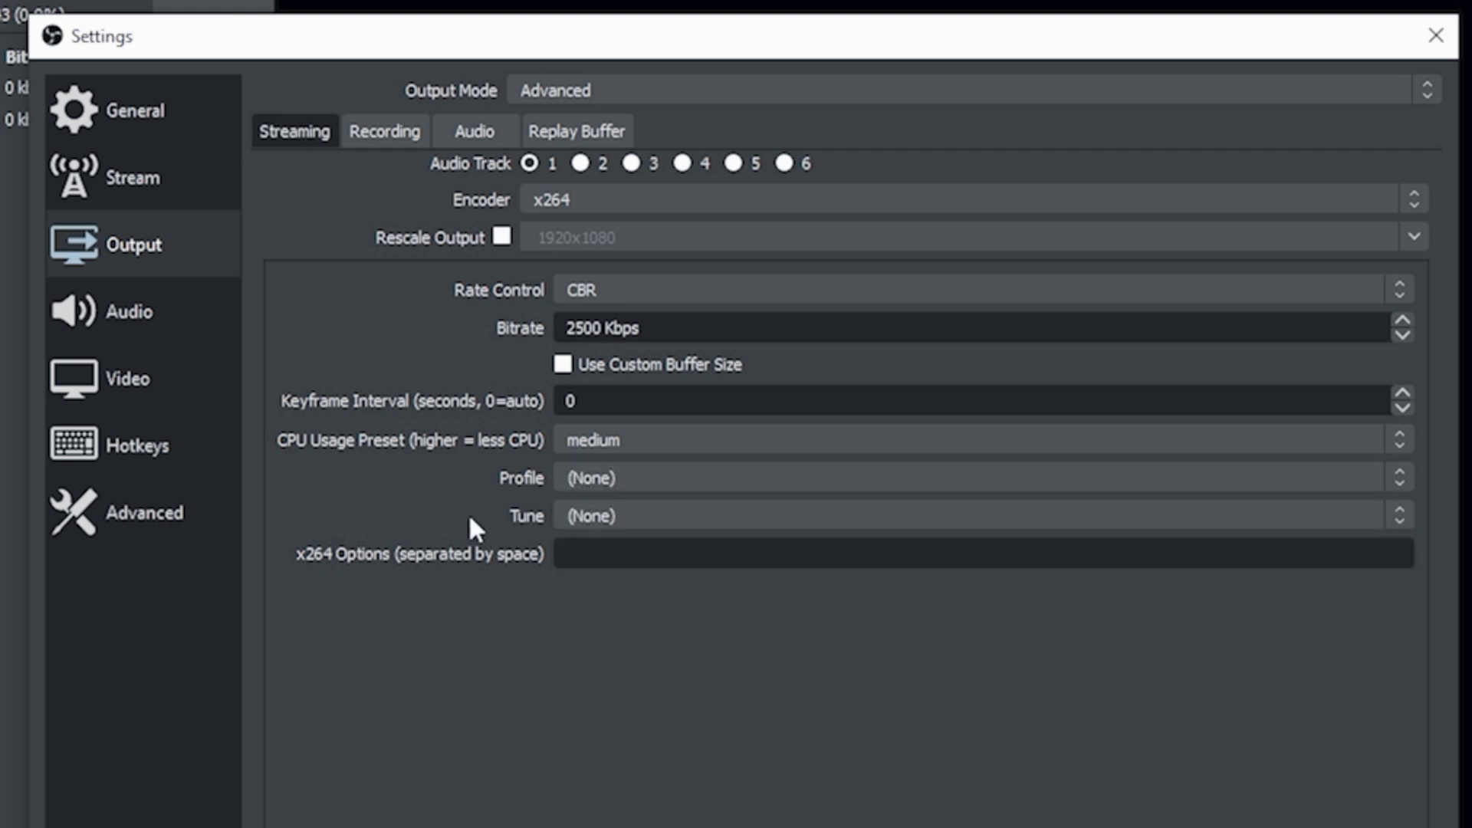
click(694, 516)
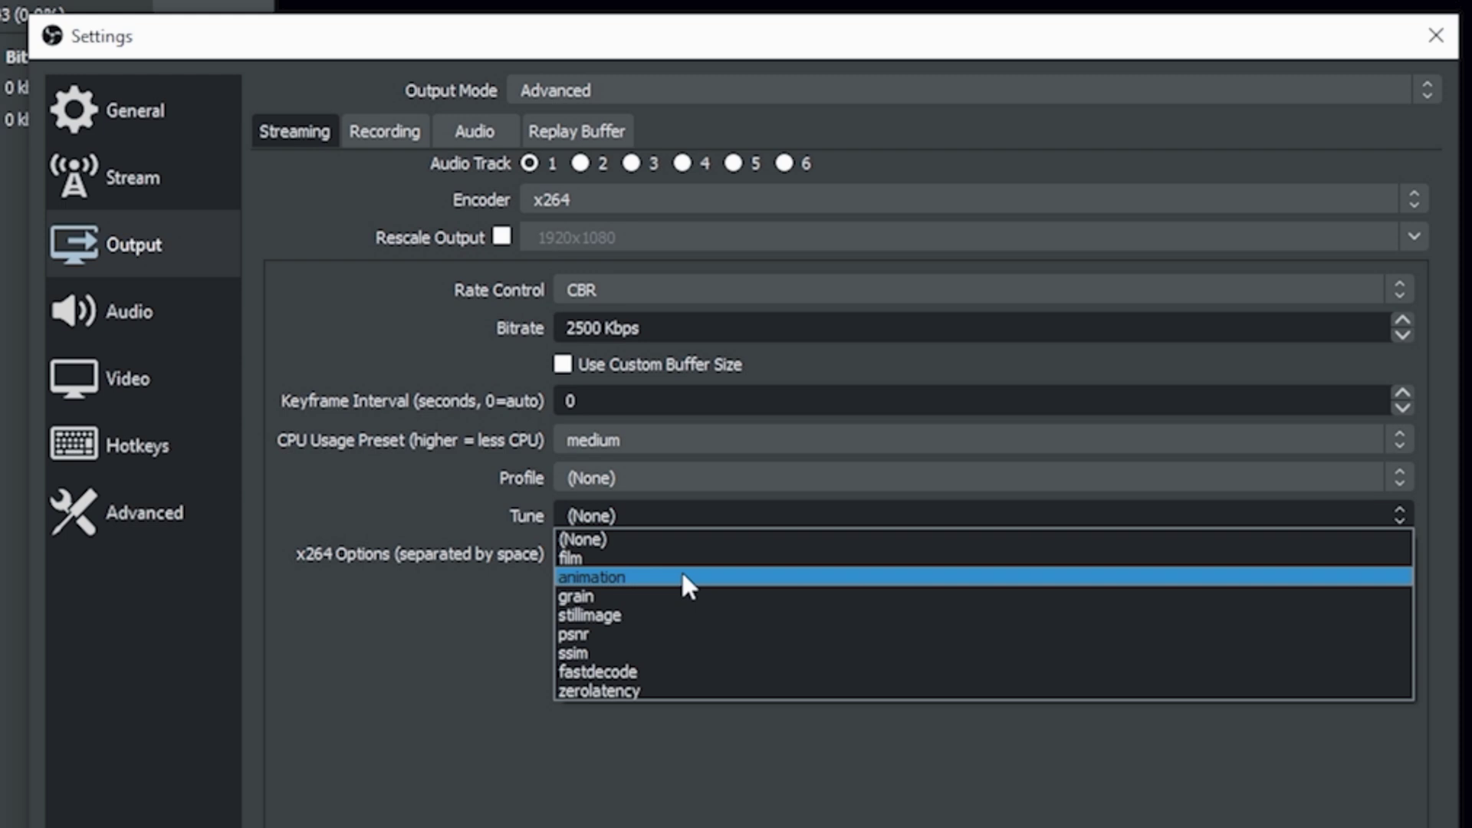
click(420, 516)
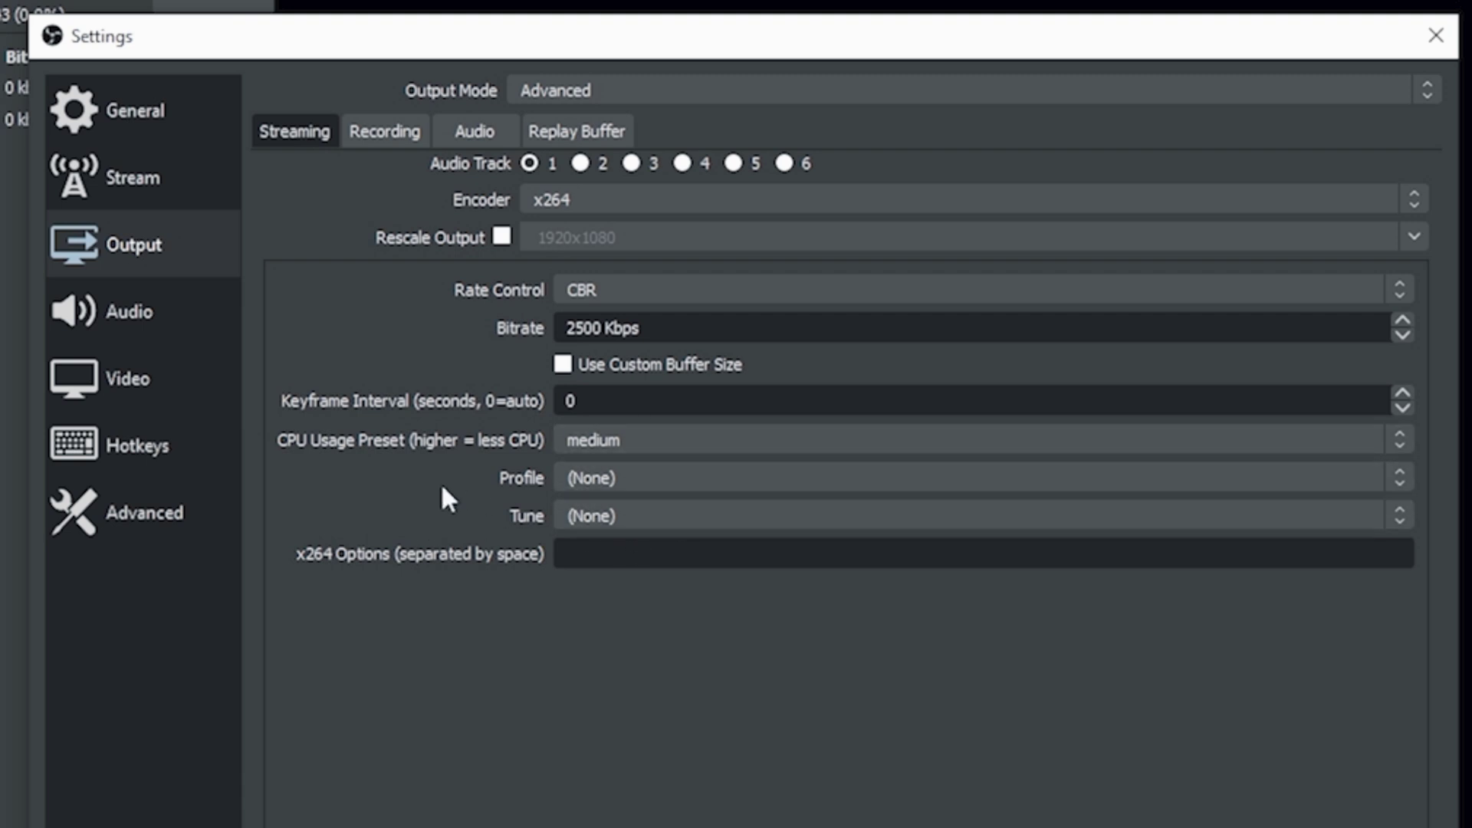
Select the 2500 Kbps bitrate value and bring up the live-streaming settings chart image
click(601, 330)
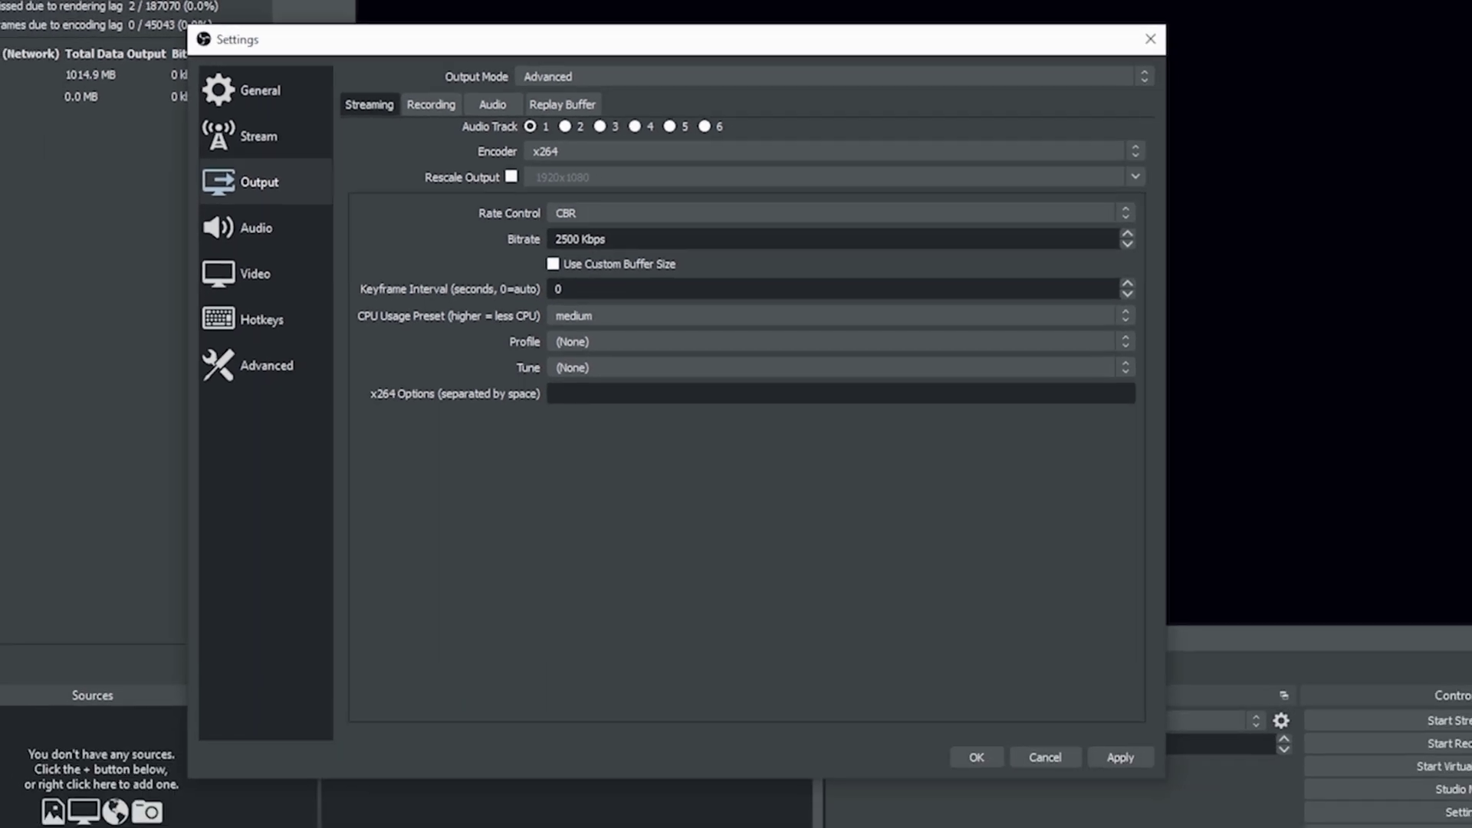
key(alt+Tab)
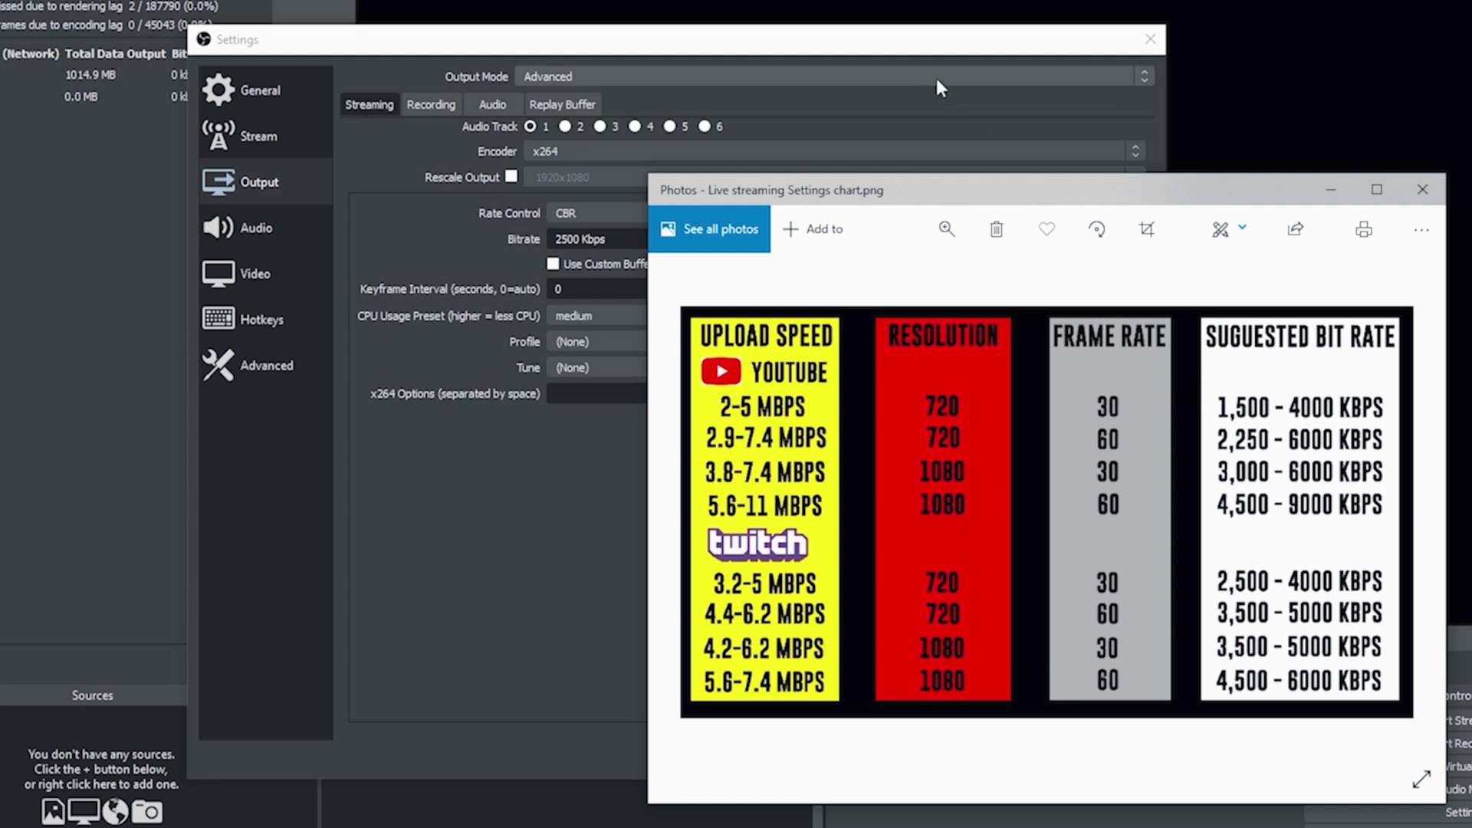
Close the Photos bitrate chart with Alt+F4 to get back to OBS Settings
key(alt+F4)
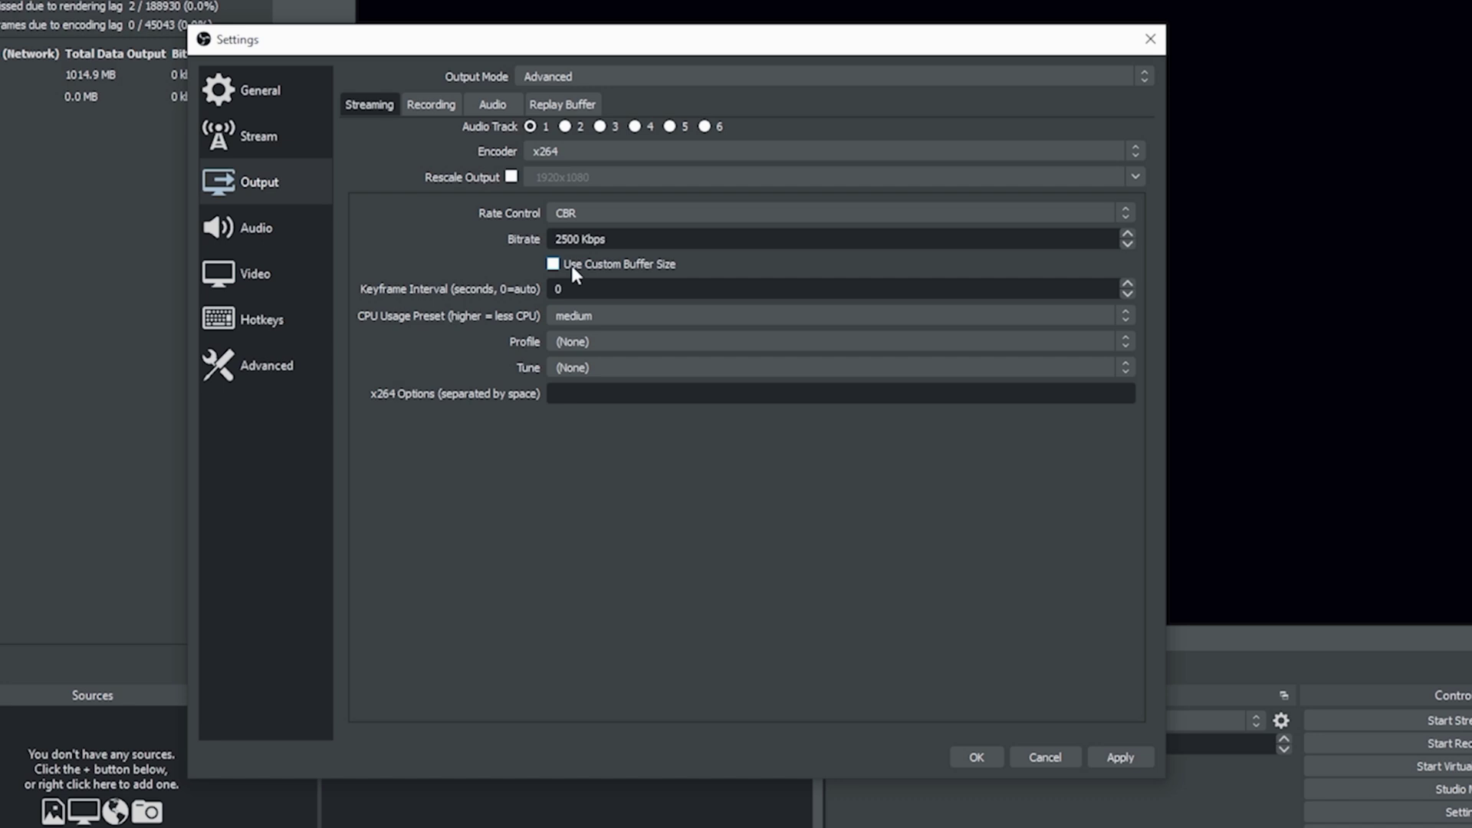
In Video settings, set Base (Canvas) and Output (Scaled) Resolution both to 1280x720
click(260, 269)
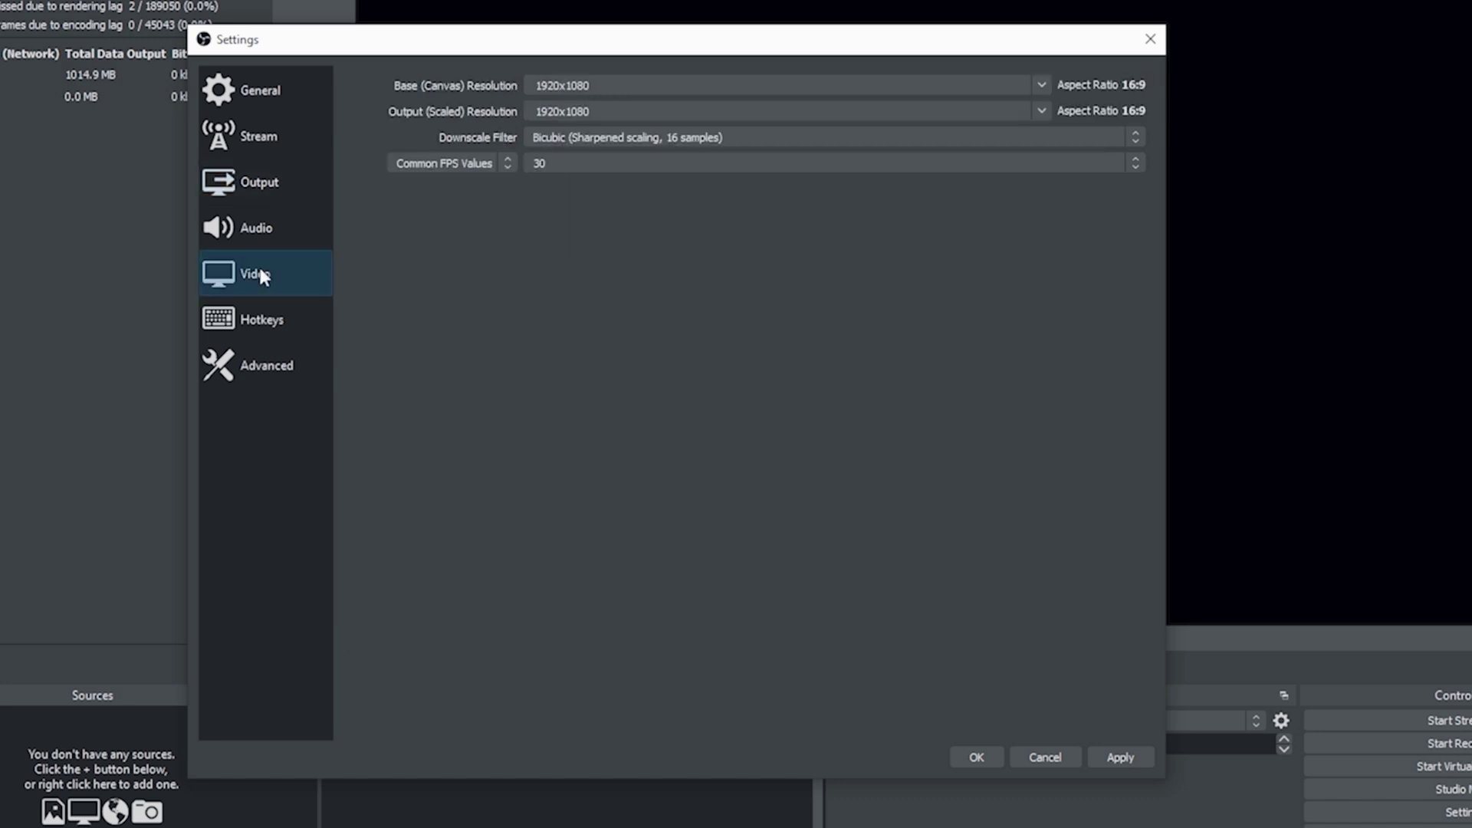
click(1041, 85)
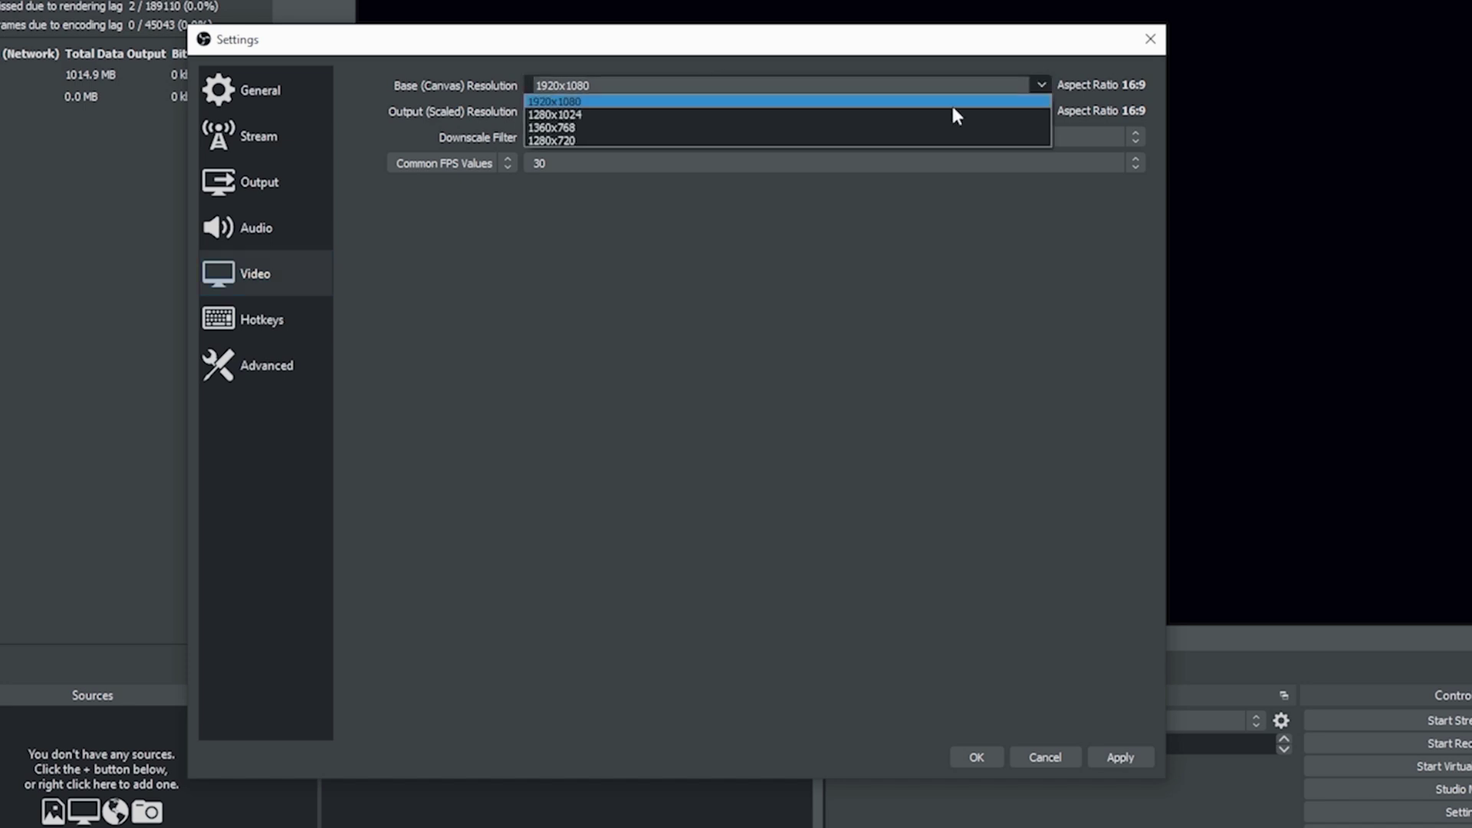
click(824, 127)
click(1040, 111)
click(851, 127)
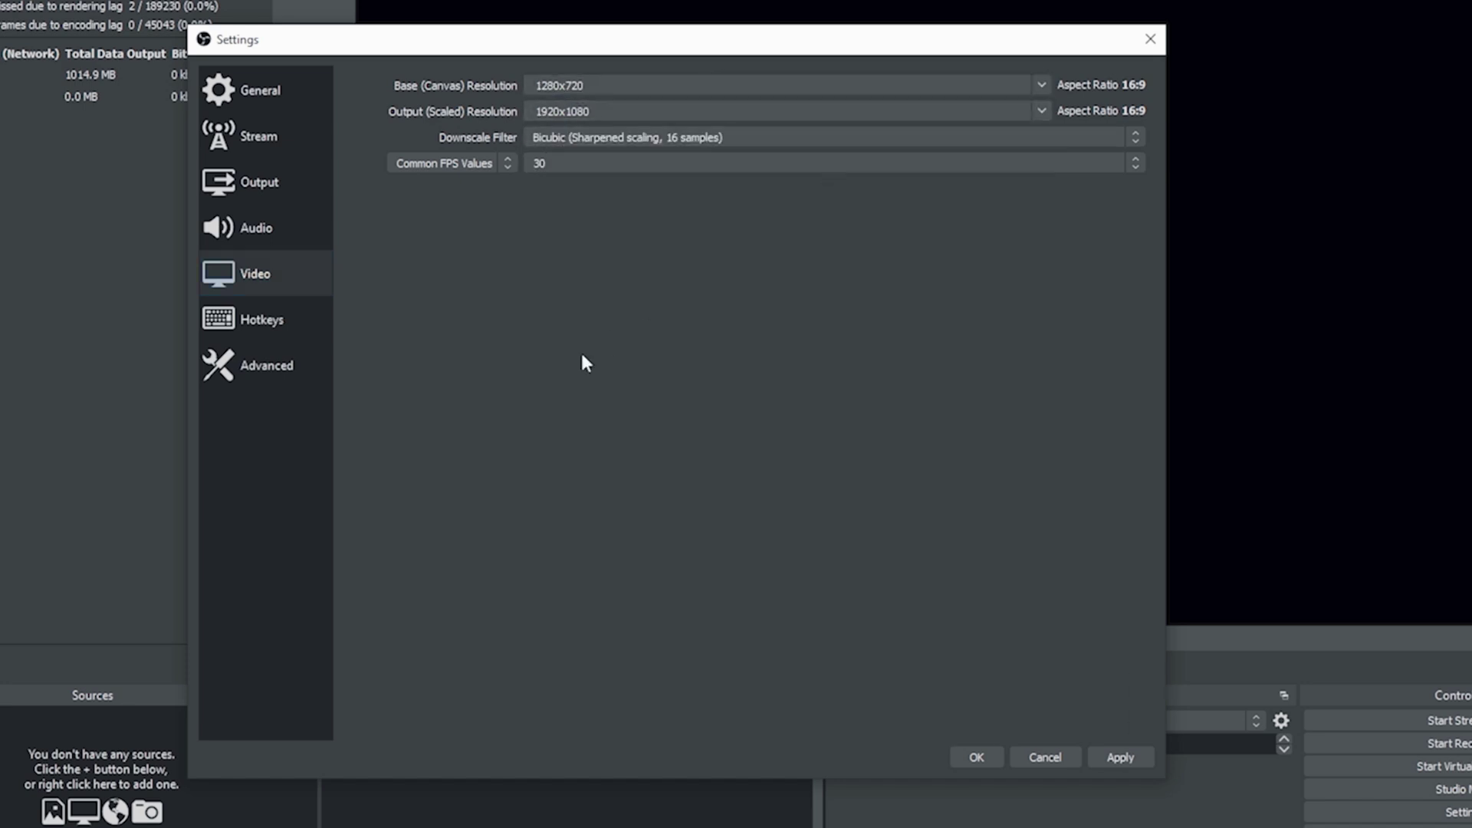
click(1019, 116)
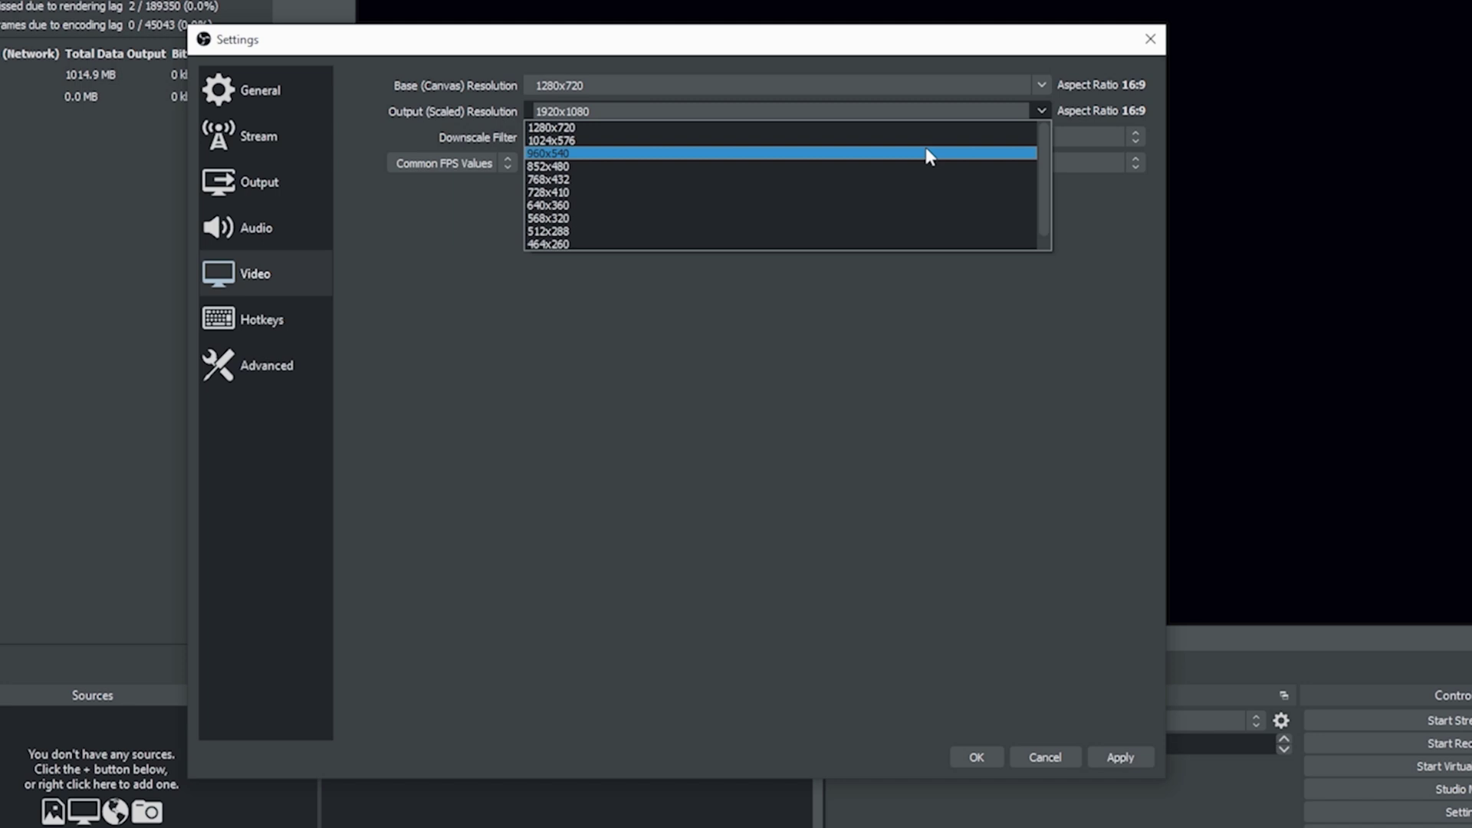
click(447, 243)
click(1040, 112)
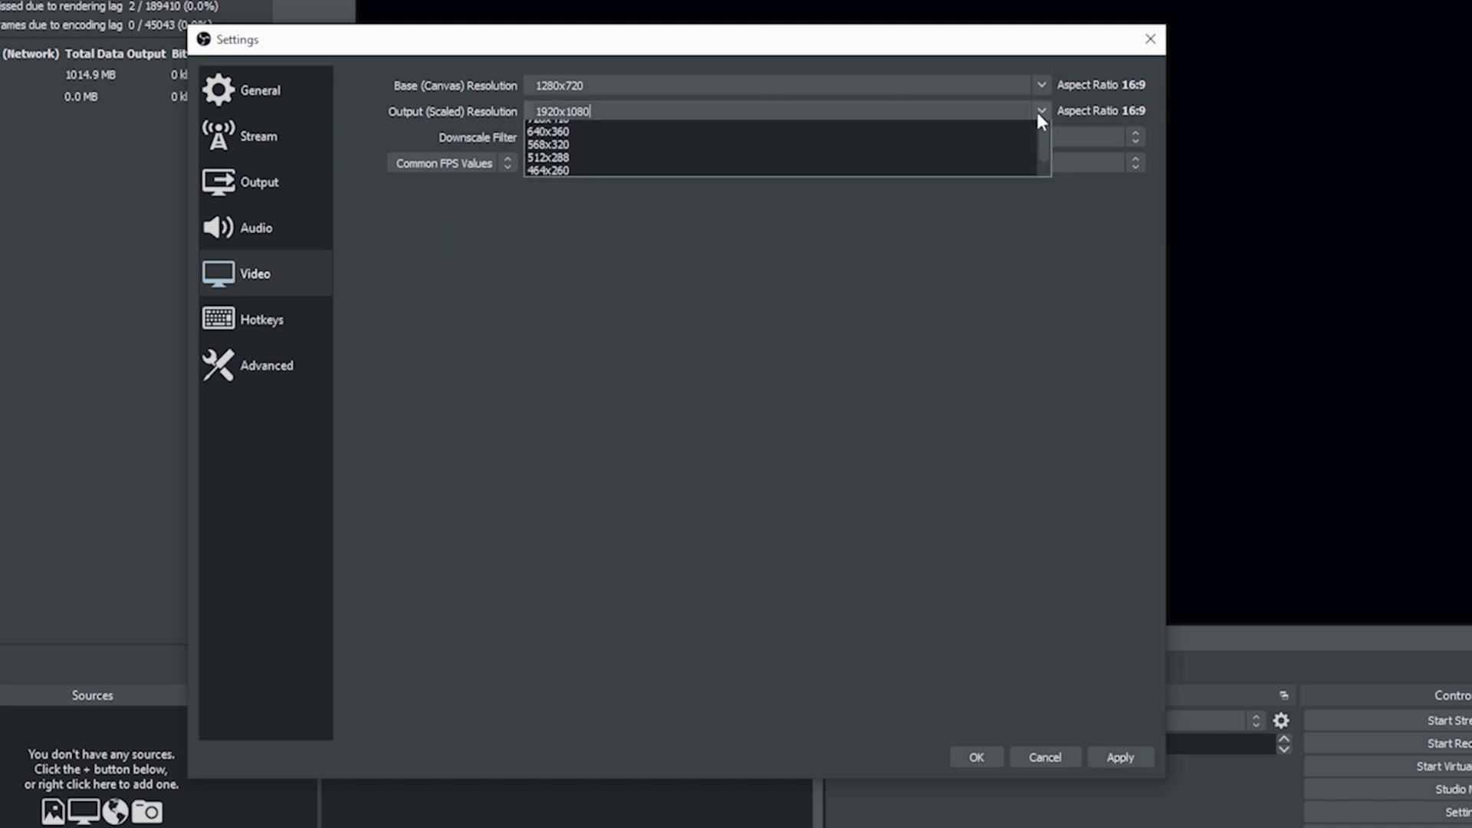
click(926, 124)
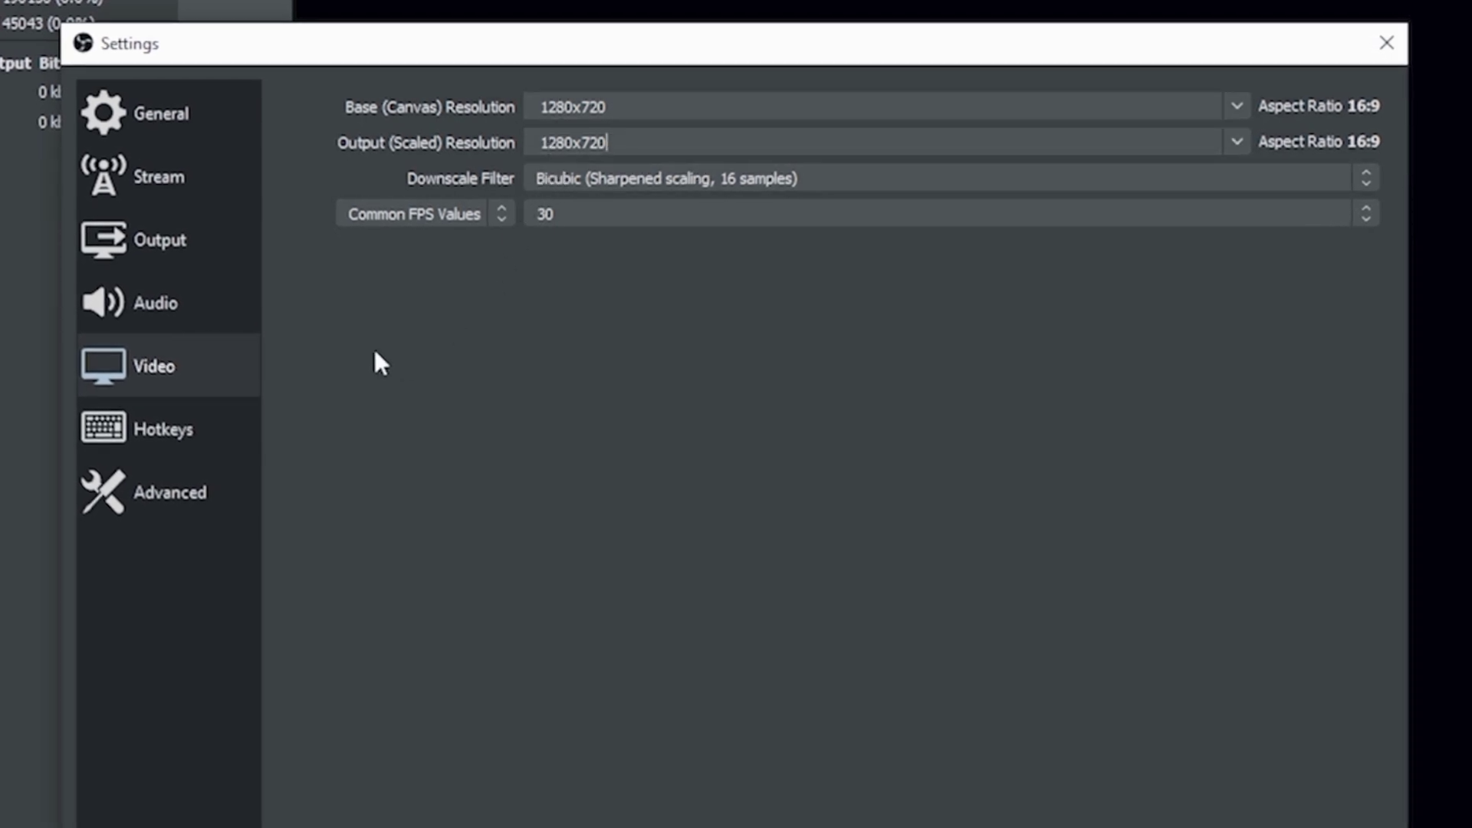
click(146, 249)
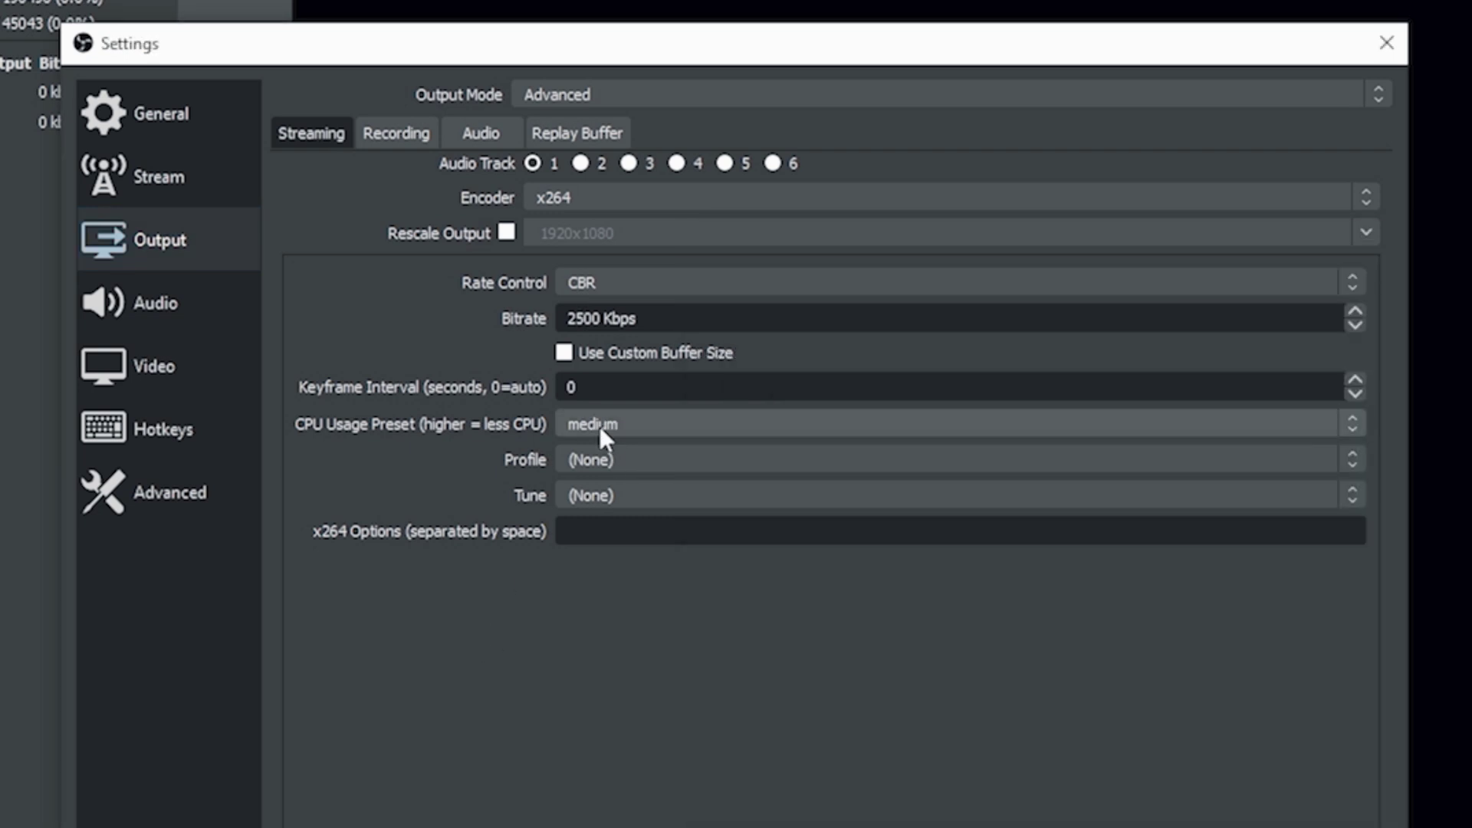
click(720, 424)
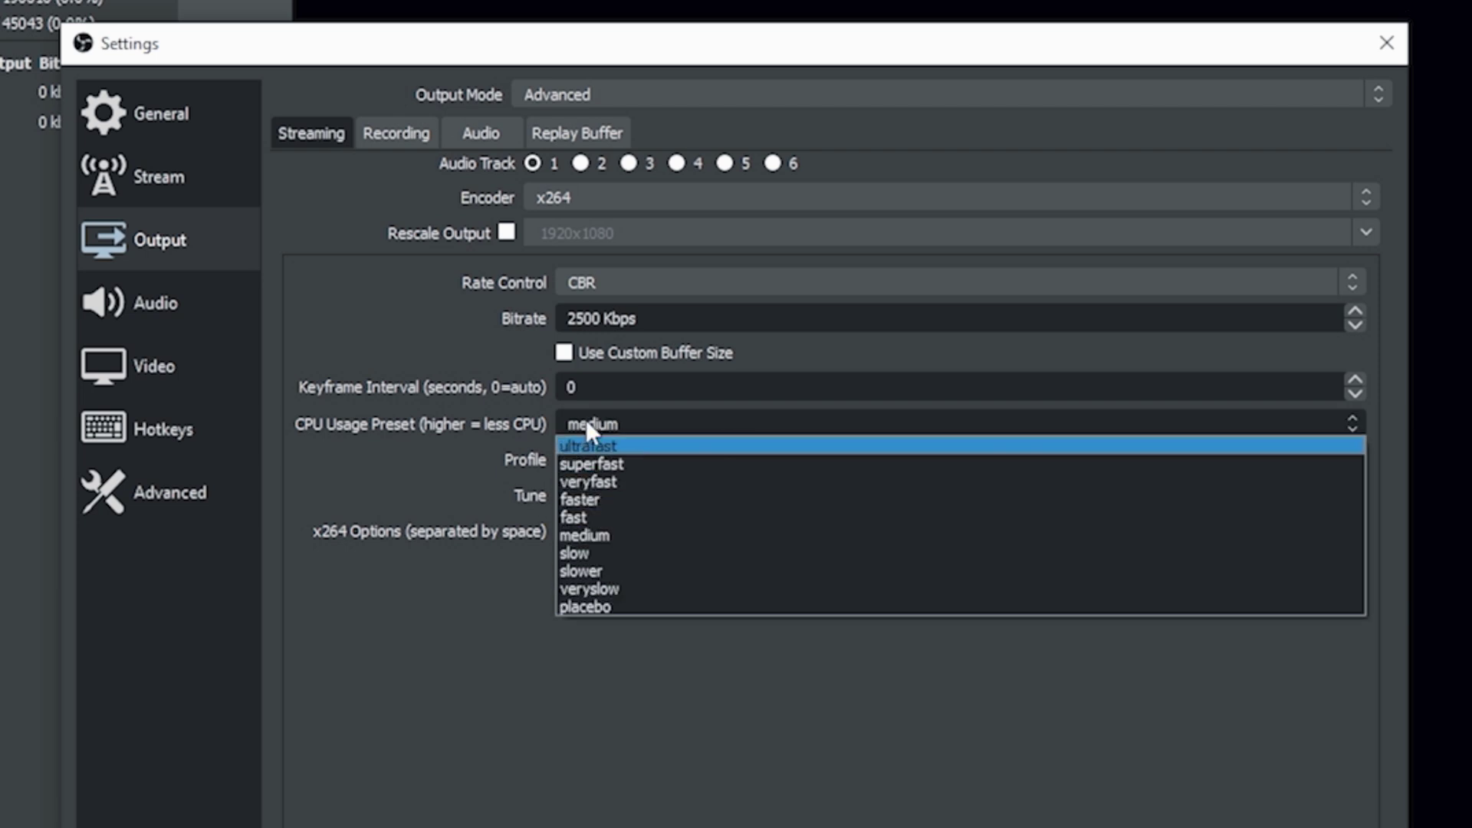
click(412, 622)
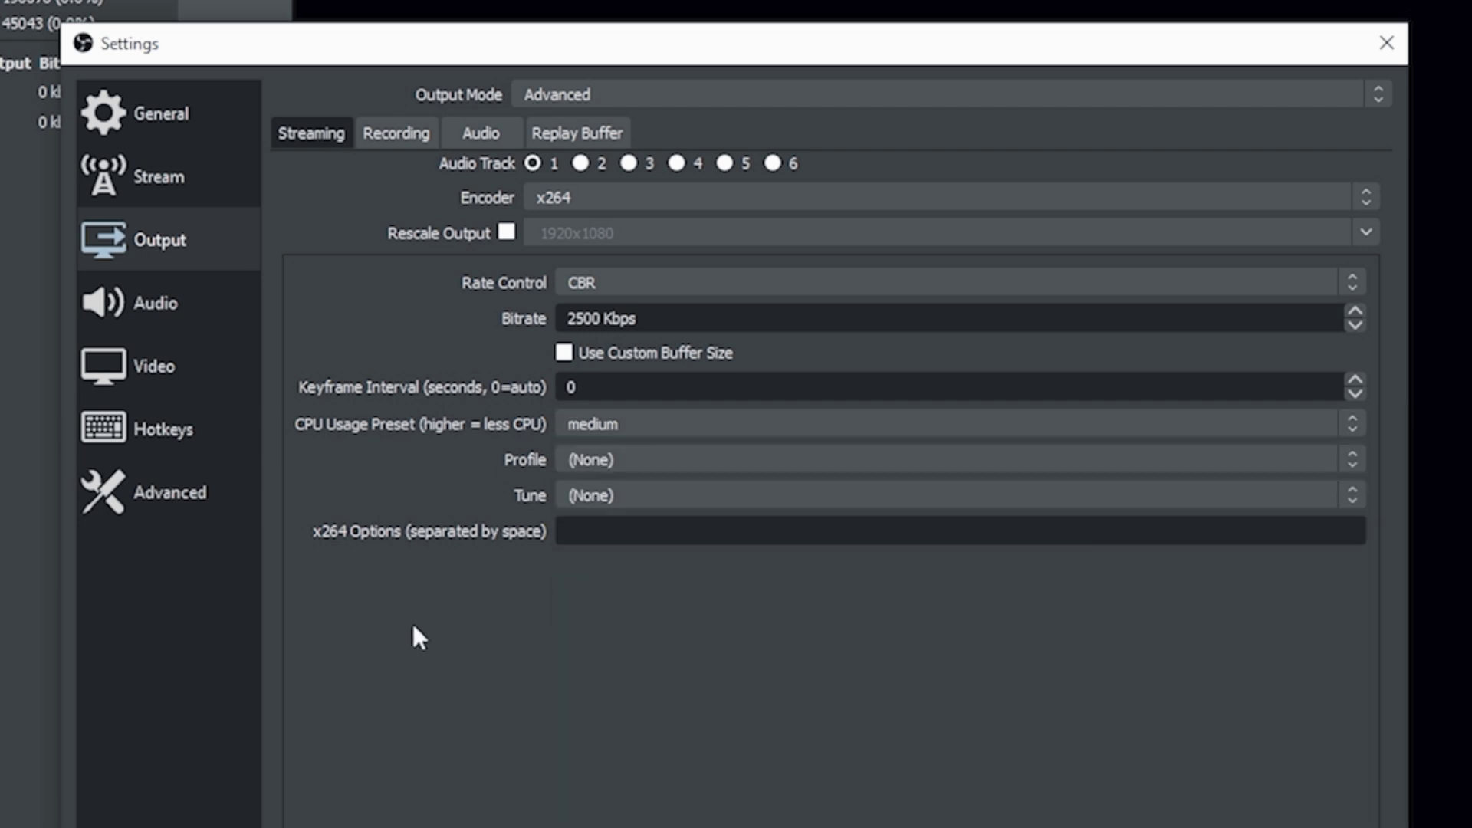
click(152, 366)
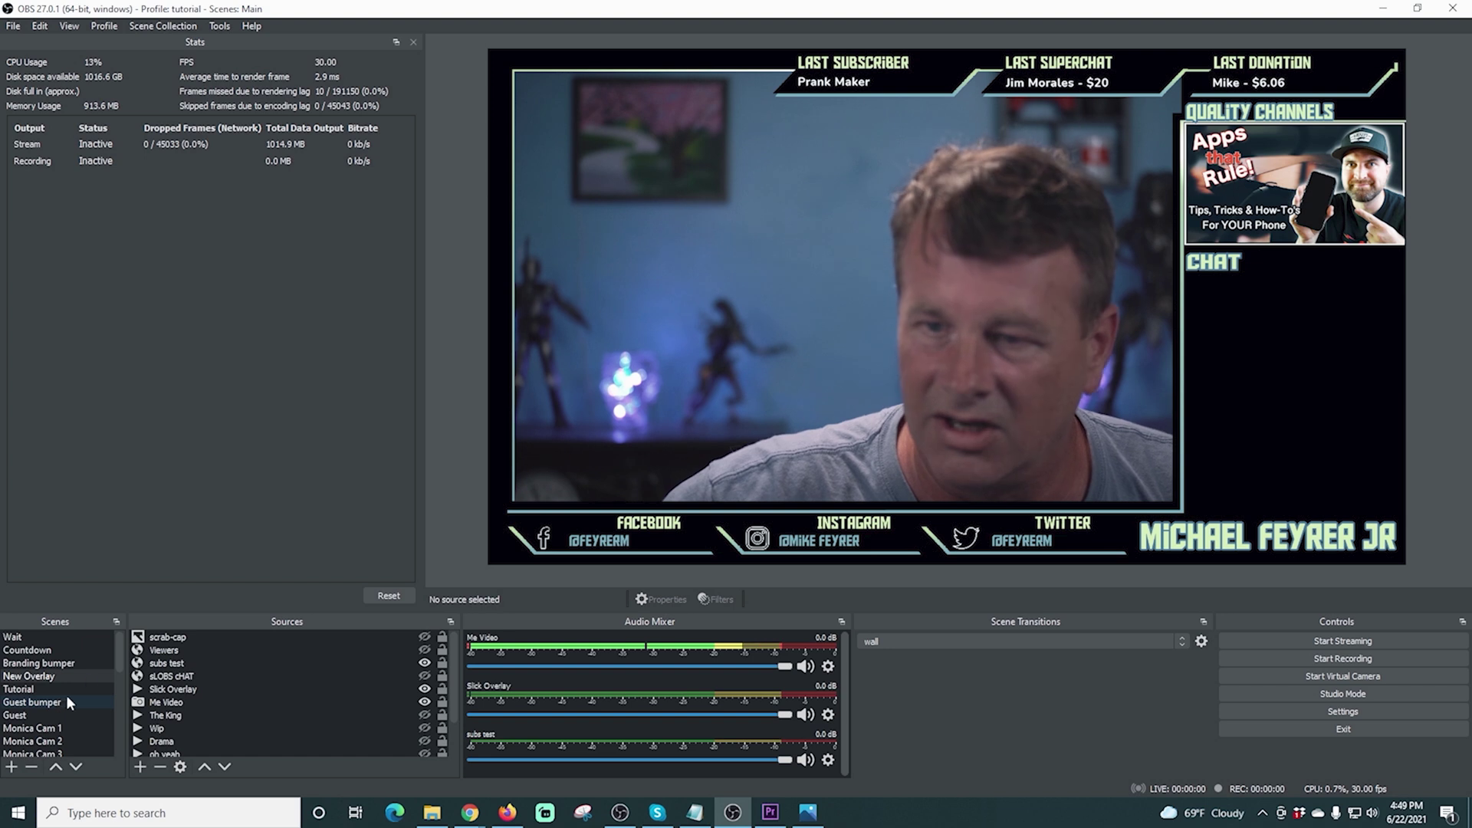
Switch to the Wait scene and select the Starting soon background, undoing a trial enlargement
click(17, 637)
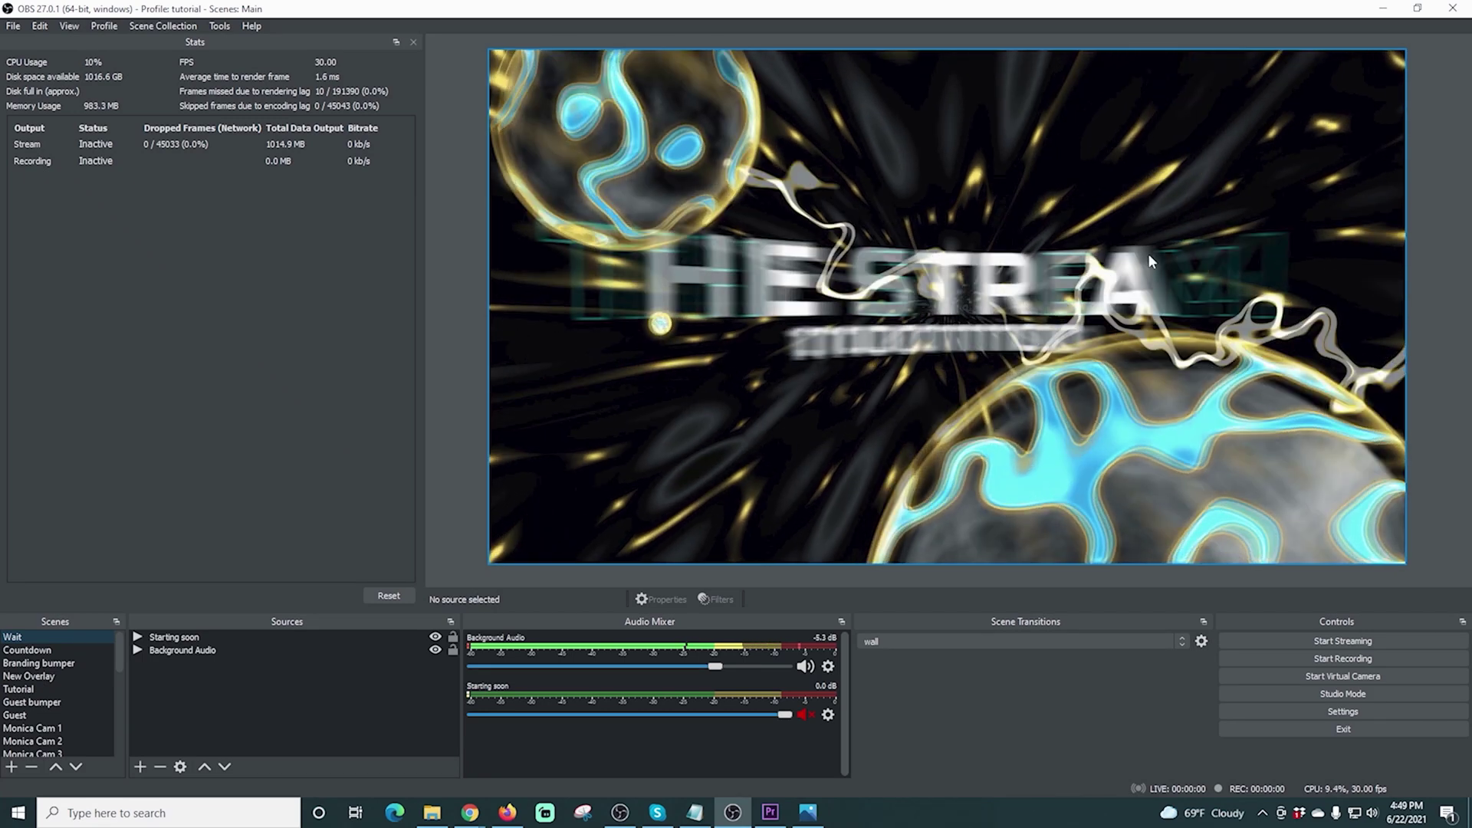
click(1148, 254)
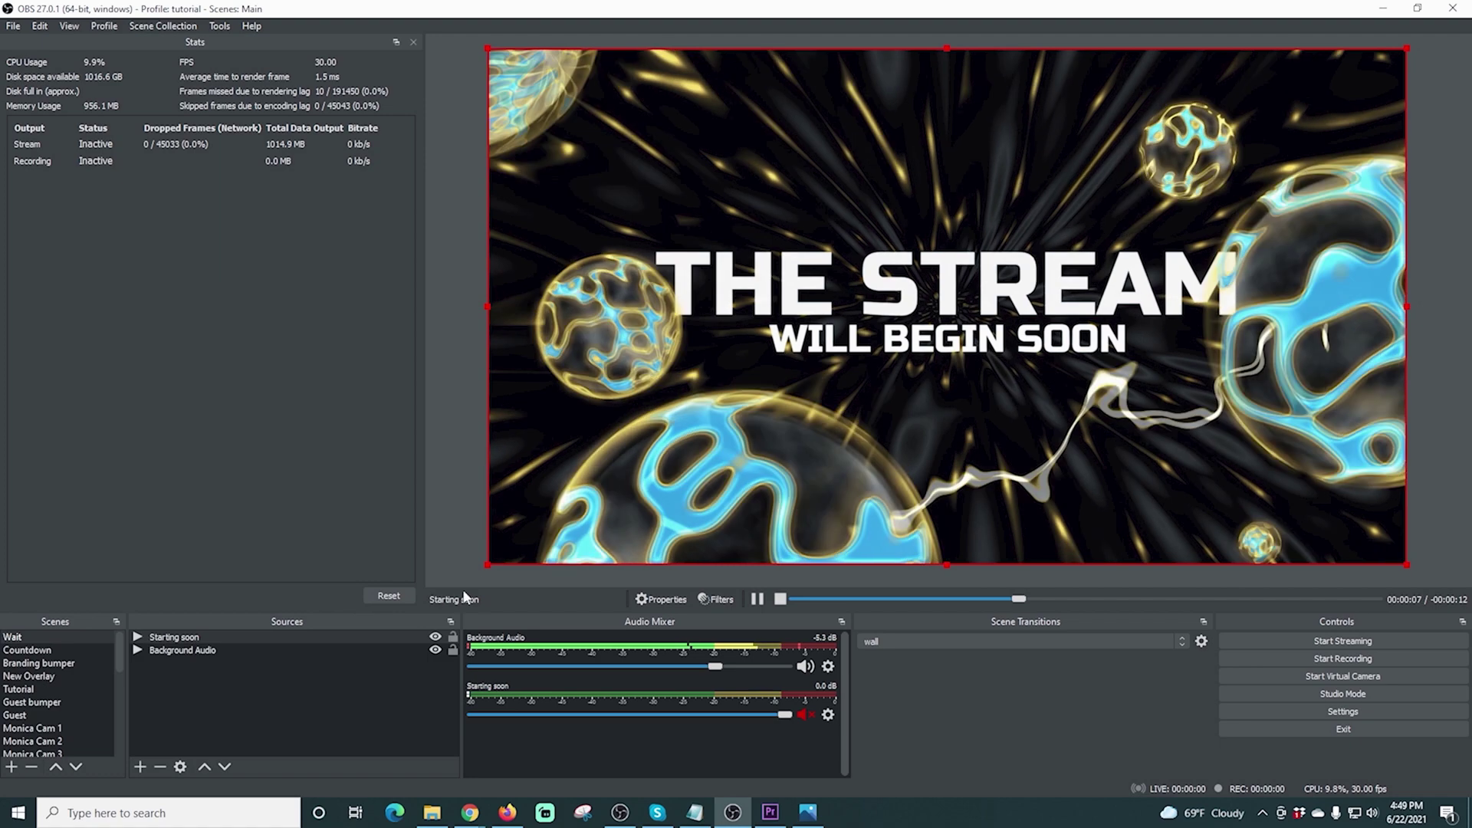
drag(487, 564, 4, 824)
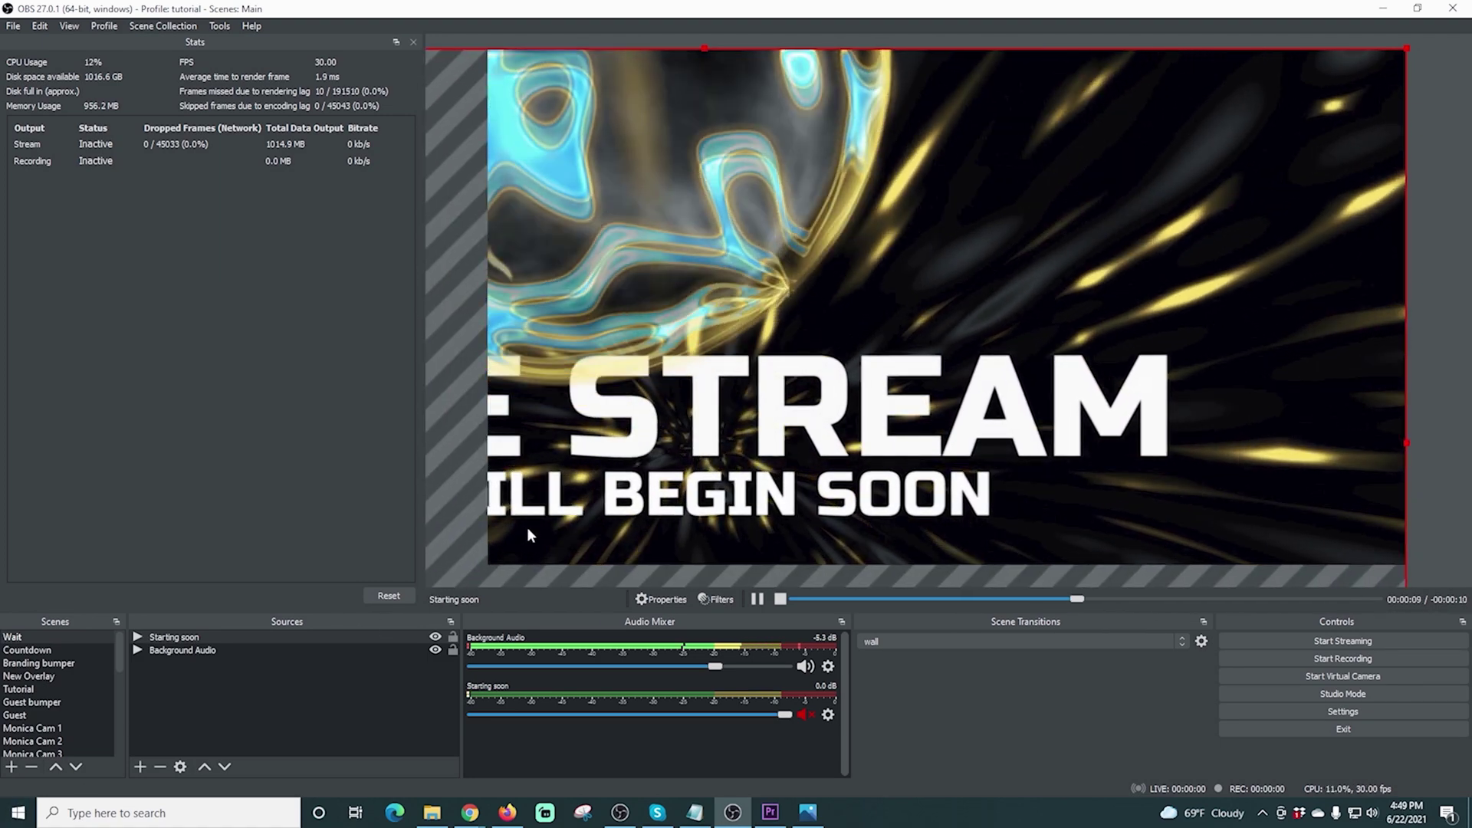
key(ctrl+z)
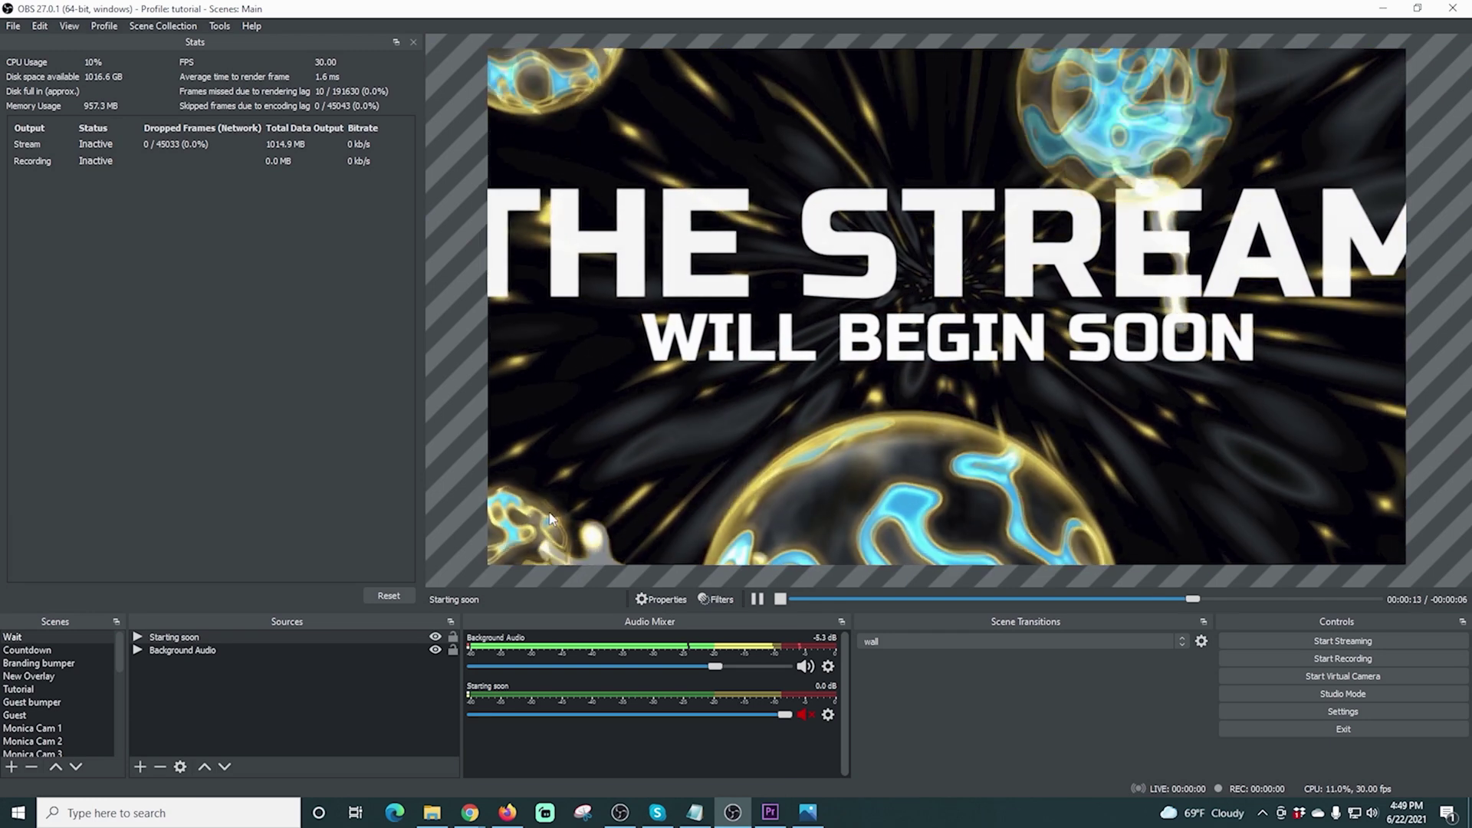
Apply Transform > Reset Transform to the Starting soon background so it fits the canvas
right_click(614, 445)
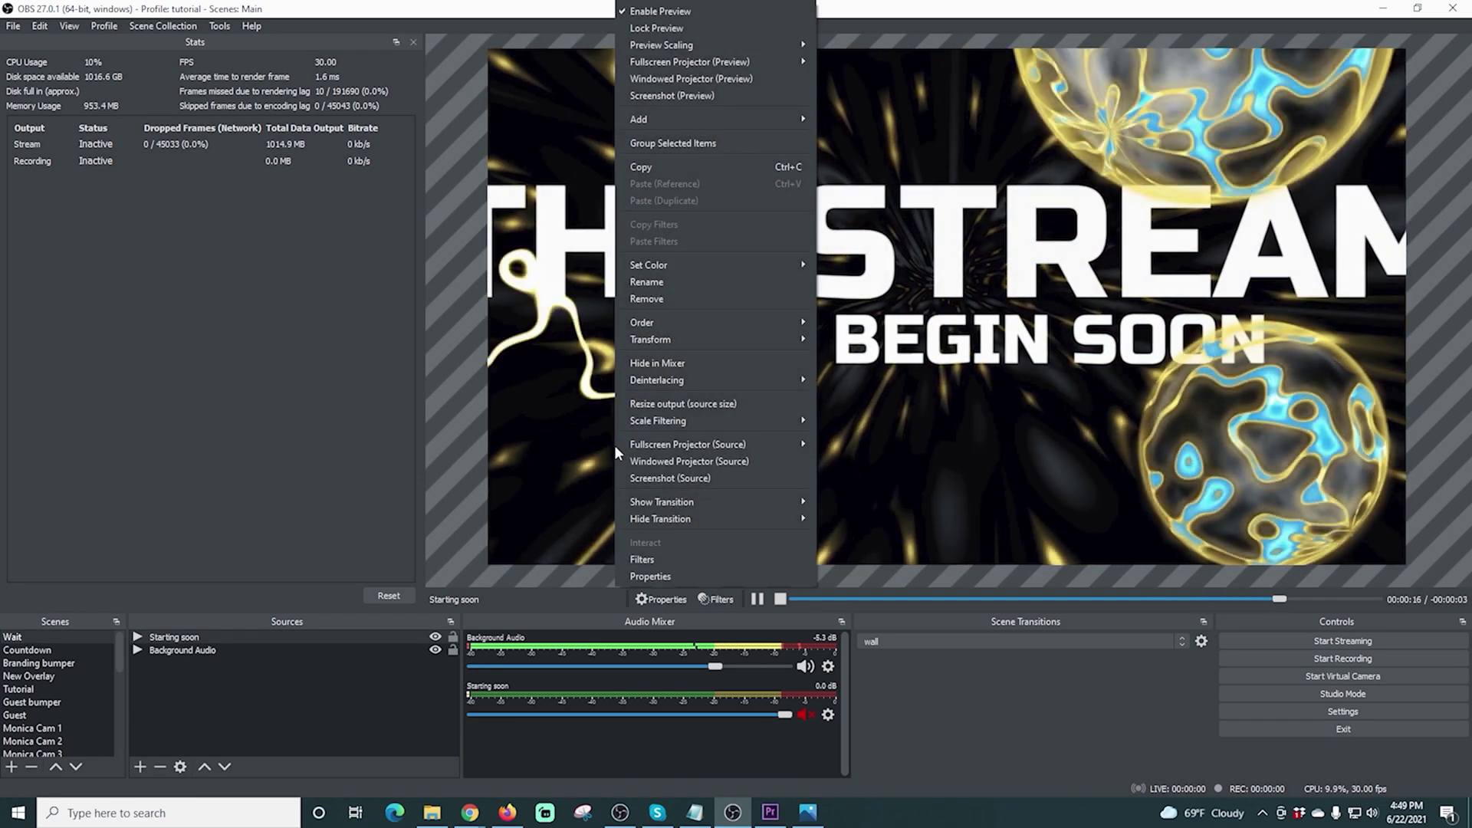
mouse_move(678, 340)
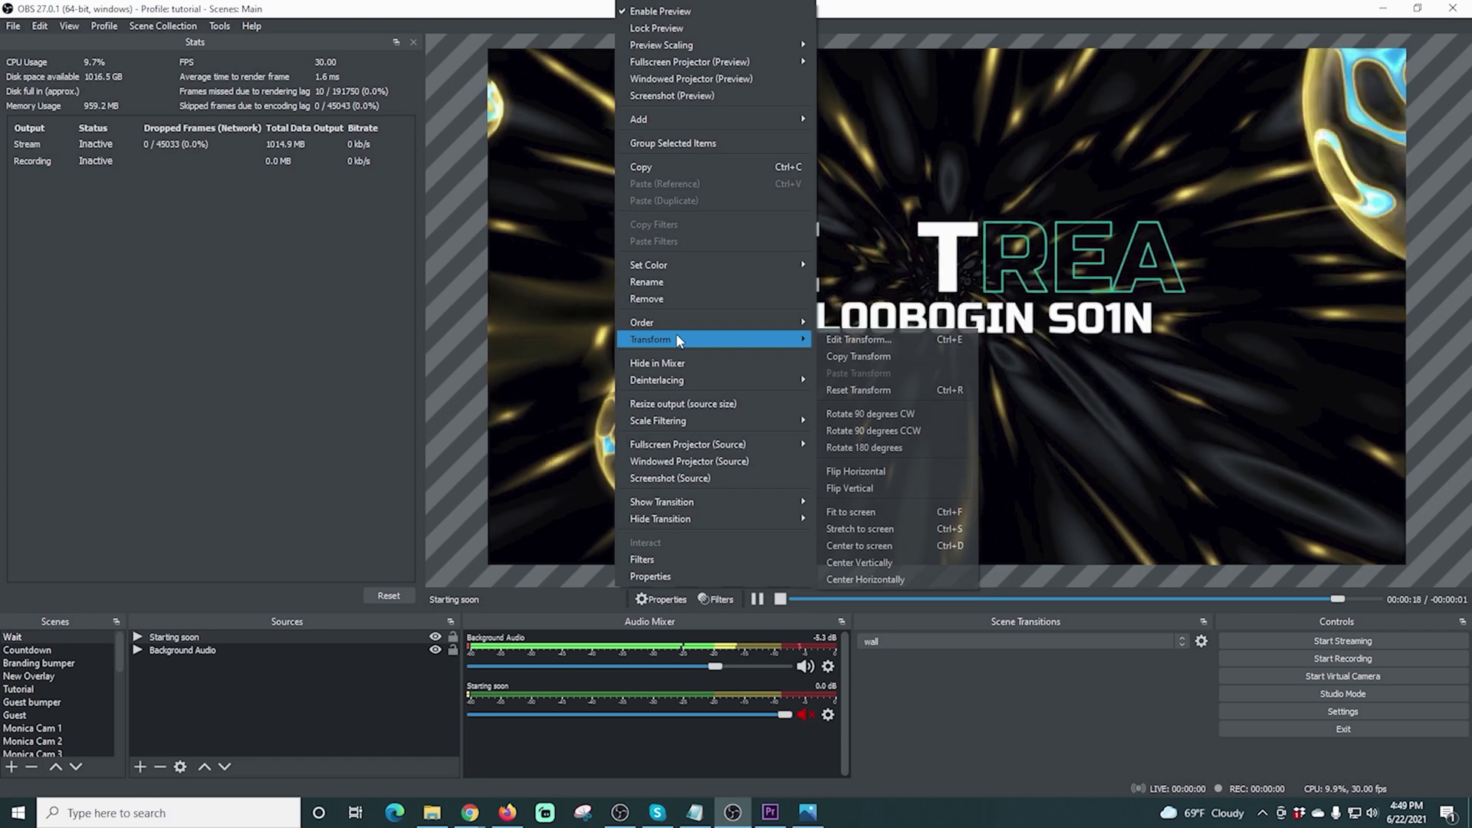
click(845, 384)
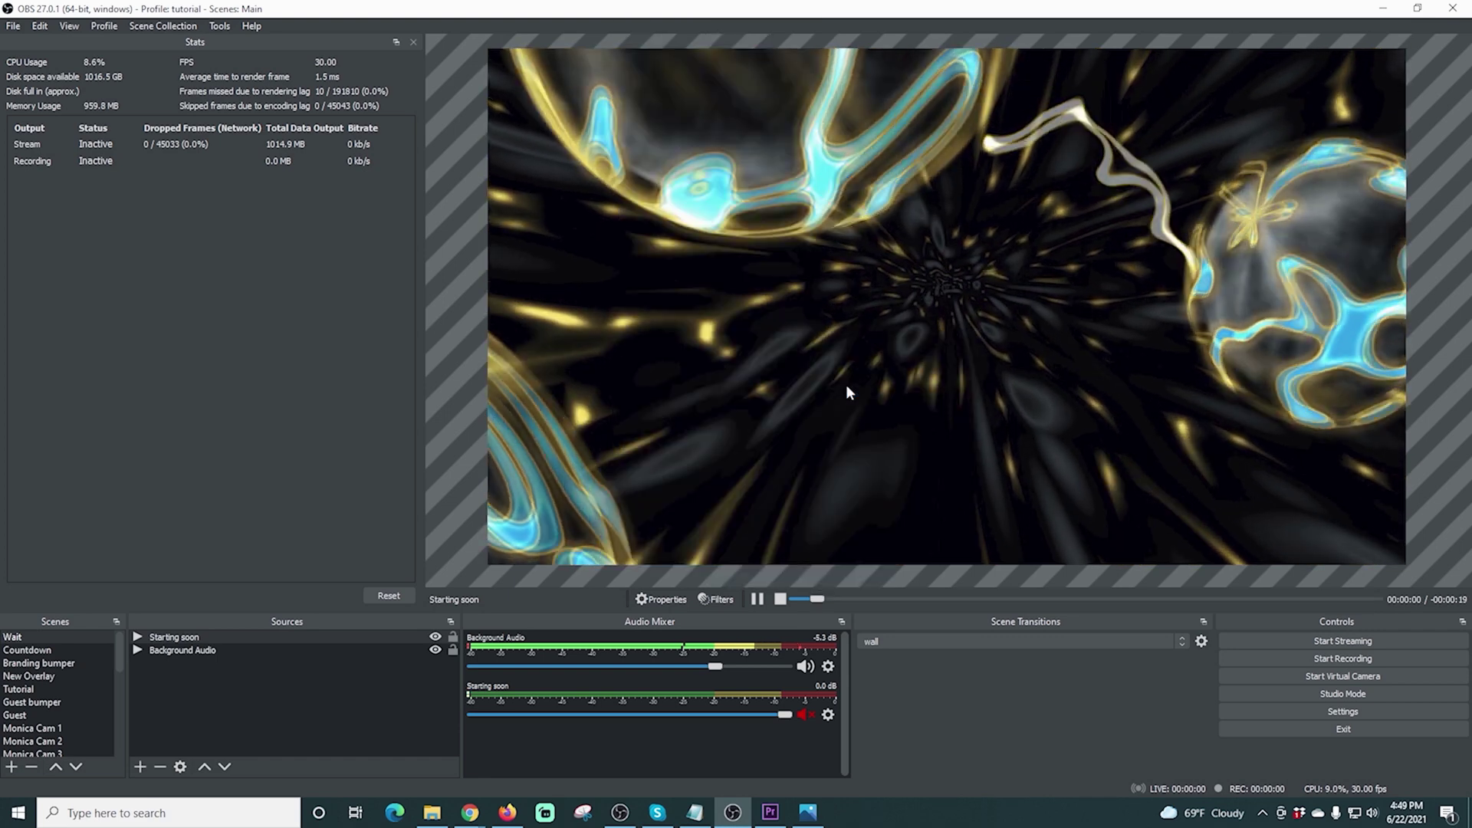
click(844, 384)
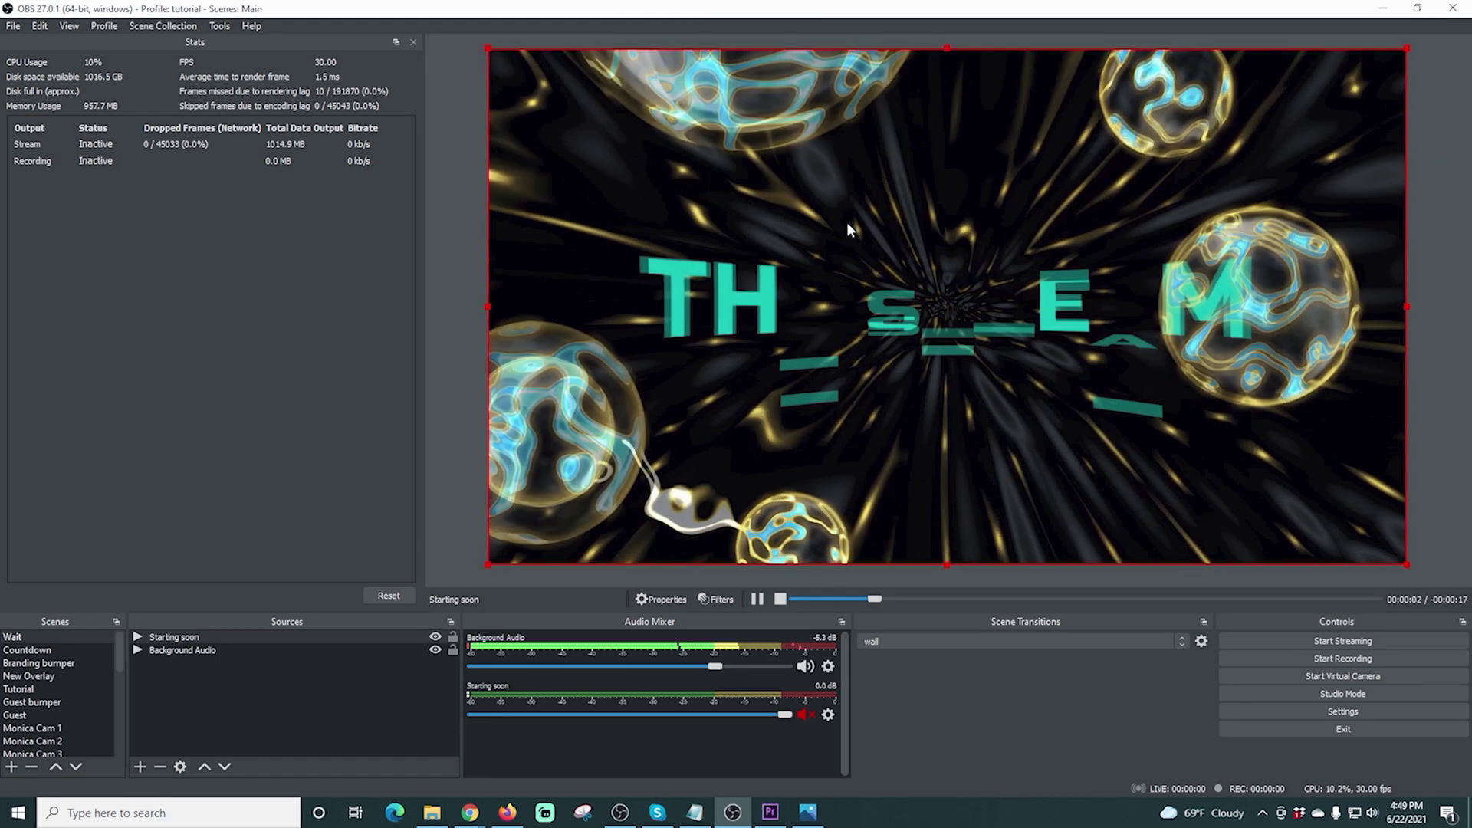